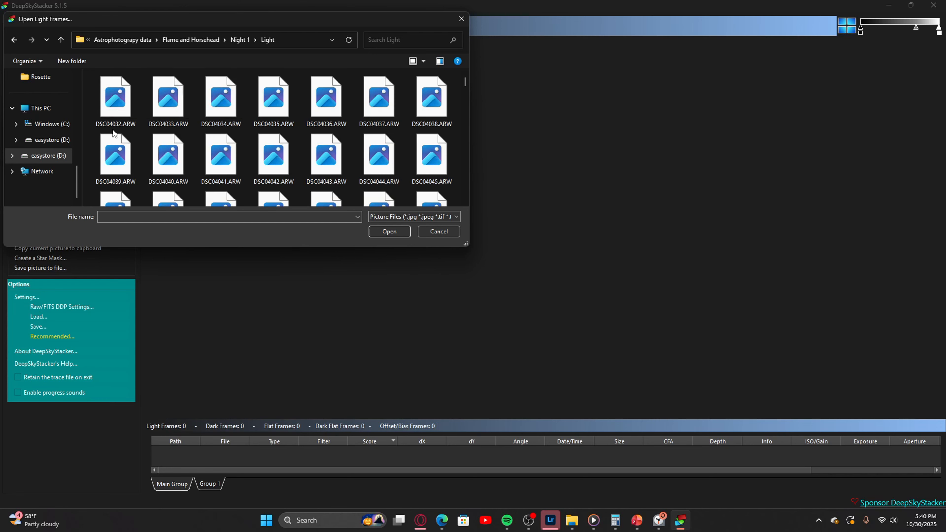
Load all light frames from the Night 1 Light folder into the stacking list
{"action": "left_click", "coordinate": [110, 112]}
{"action": "key", "text": "ctrl+a"}
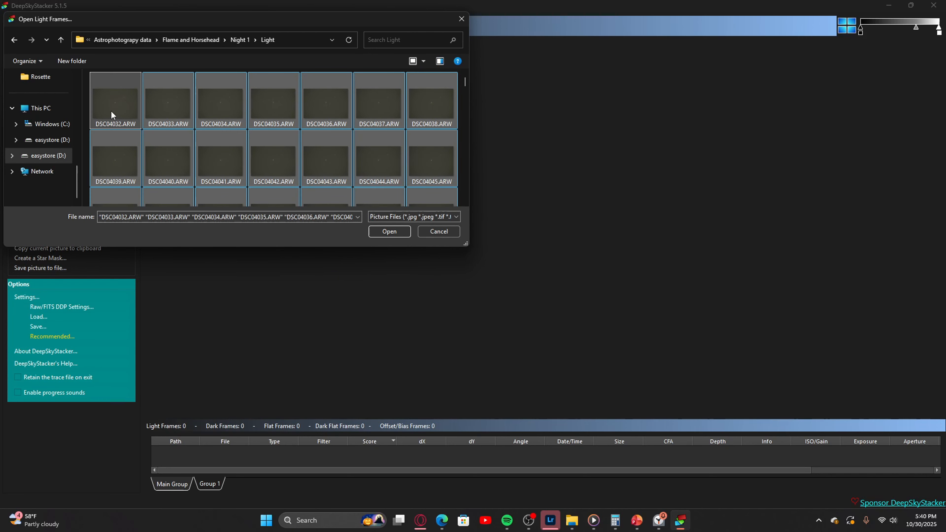
{"action": "left_click", "coordinate": [389, 231]}
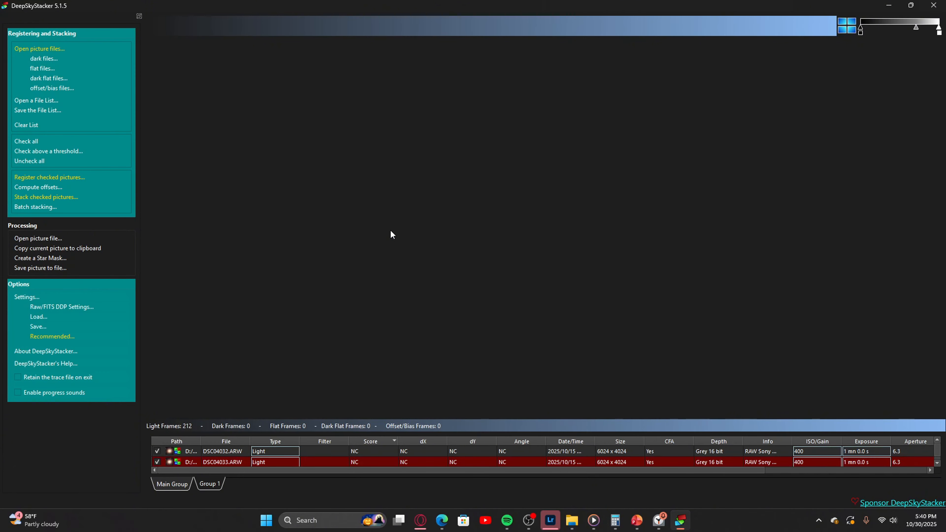
Add all dark frames from the Night 1 Dark folder
{"action": "left_click", "coordinate": [40, 59]}
{"action": "left_click", "coordinate": [60, 40]}
{"action": "double_click", "coordinate": [129, 103]}
{"action": "key", "text": "ctrl+a"}
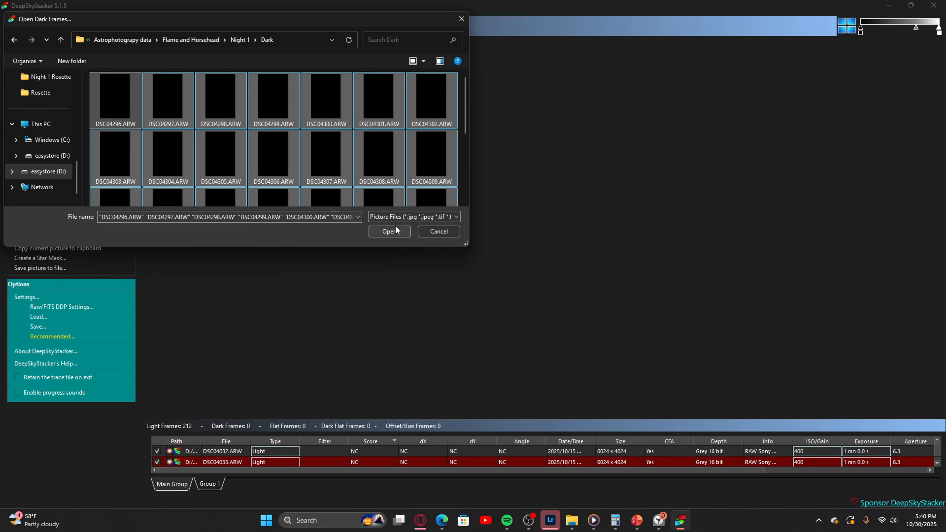
{"action": "left_click", "coordinate": [397, 229]}
Add all offset/bias frames from the Night 1 session
{"action": "left_click", "coordinate": [54, 87]}
{"action": "left_click", "coordinate": [61, 40]}
{"action": "double_click", "coordinate": [146, 89]}
{"action": "key", "text": "ctrl+a"}
{"action": "left_click", "coordinate": [389, 228]}
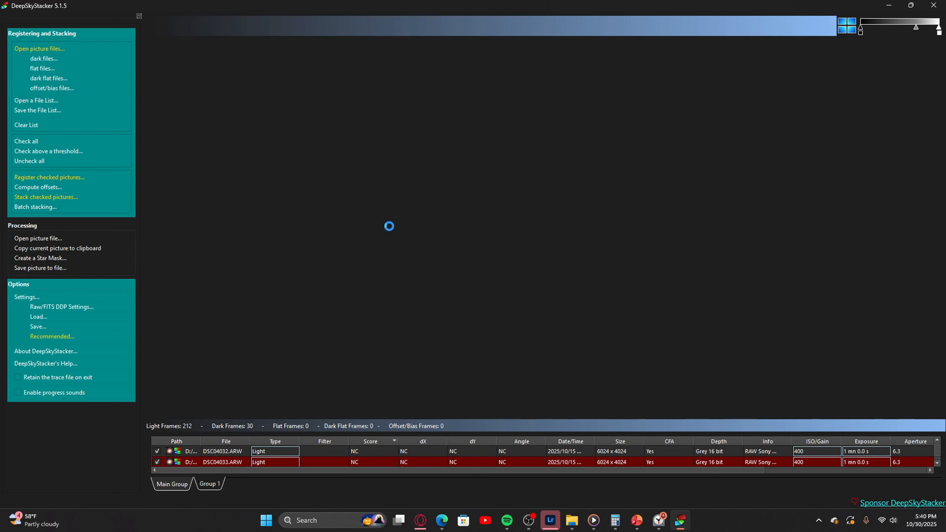
Add all flat frames from the Night 1 session
{"action": "left_click", "coordinate": [42, 69]}
{"action": "double_click", "coordinate": [130, 115]}
{"action": "key", "text": "ctrl+a"}
{"action": "left_click", "coordinate": [390, 231]}
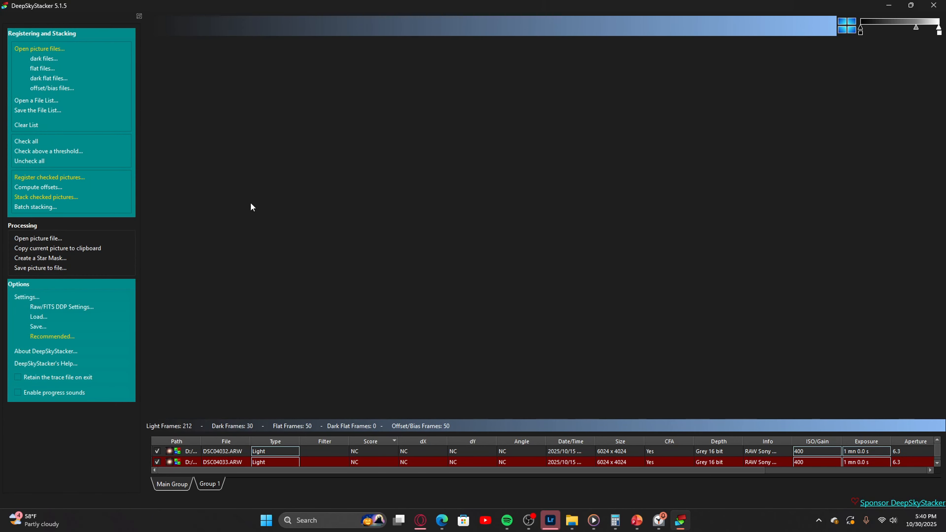
Register the checked pictures with automatic hot pixel detection, and preview the highest-scoring light frame, DSC04194.ARW
{"action": "left_click", "coordinate": [36, 178]}
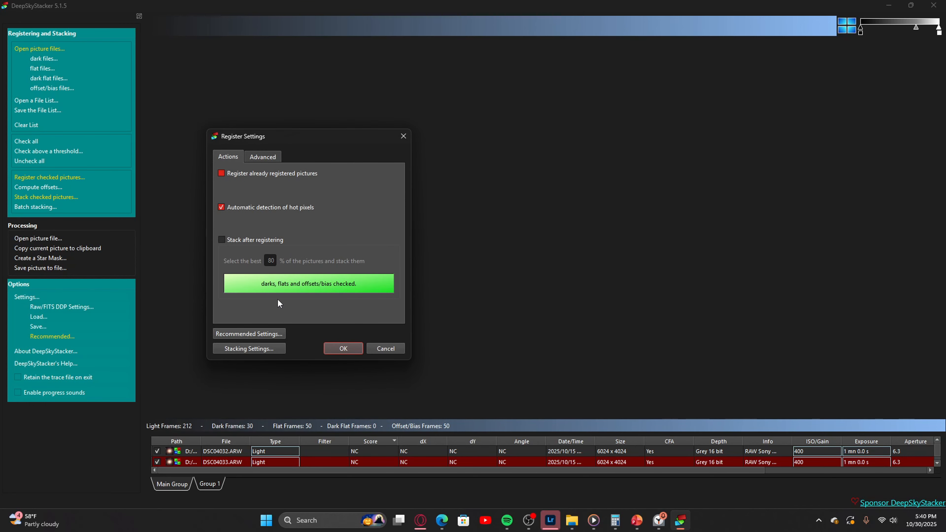
{"action": "left_click", "coordinate": [332, 347]}
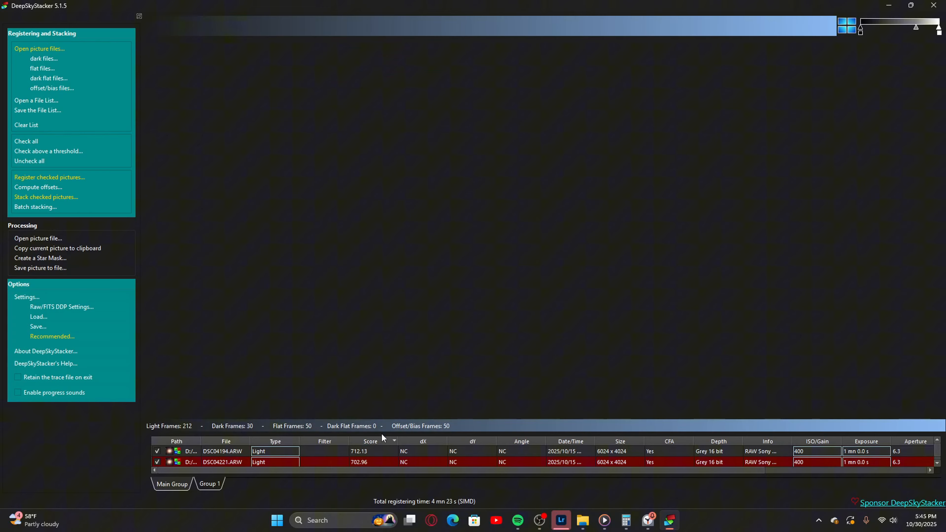
{"action": "left_click", "coordinate": [364, 451]}
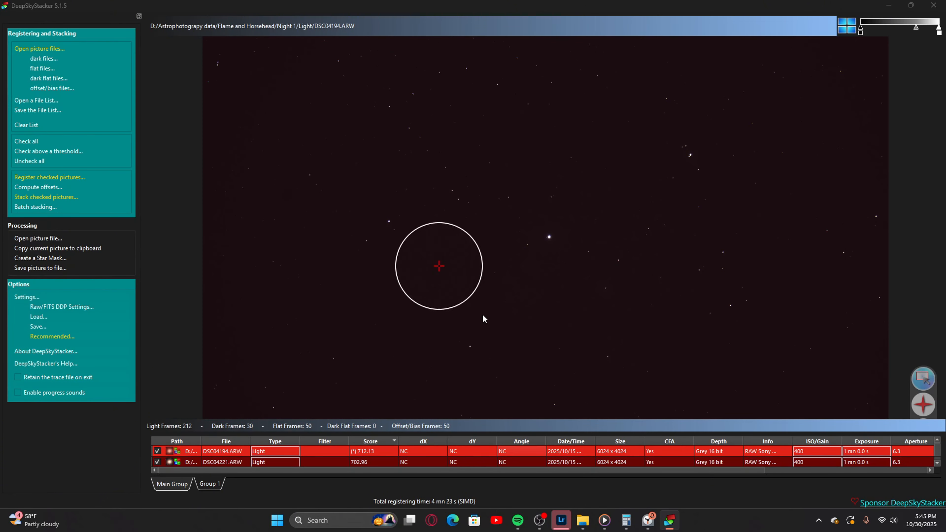
Disable 2x Drizzle in the stacking settings and select Kappa-Sigma clipping for the light frames
{"action": "left_click", "coordinate": [36, 199]}
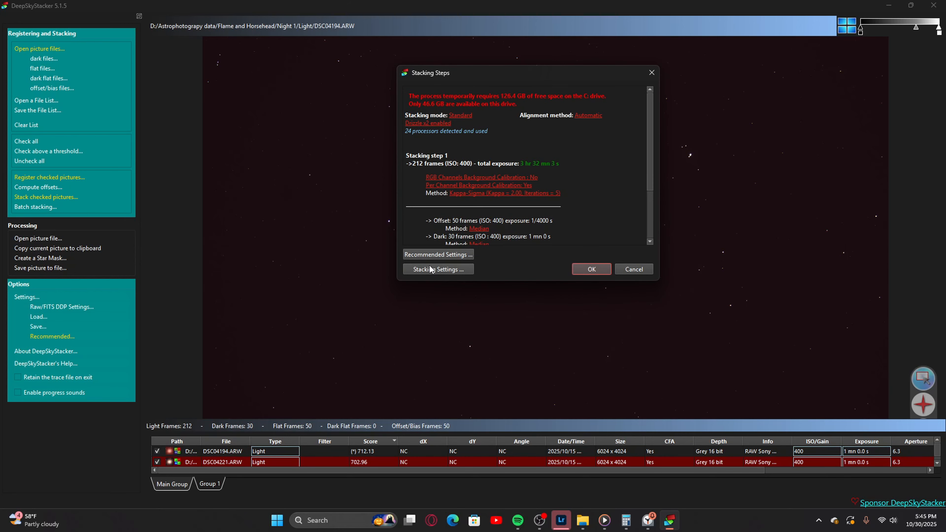
{"action": "left_click", "coordinate": [430, 269]}
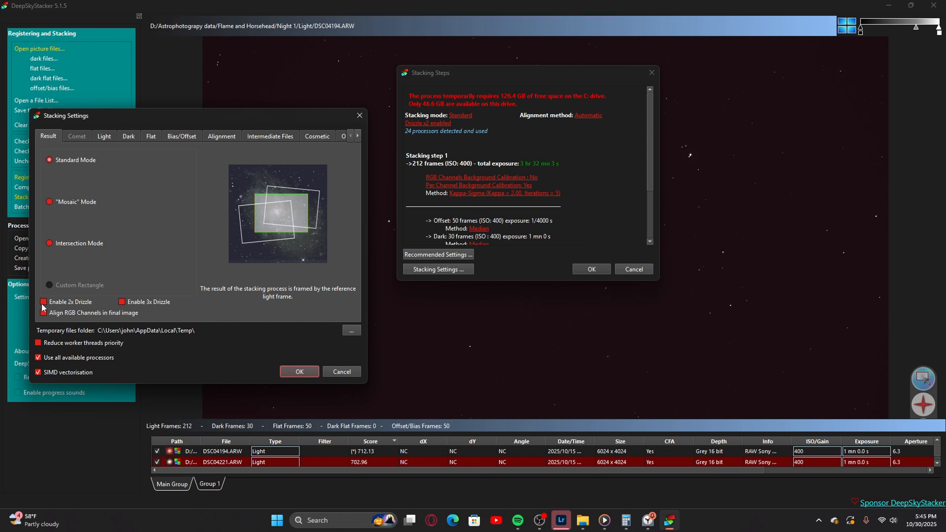
{"action": "left_click", "coordinate": [103, 137]}
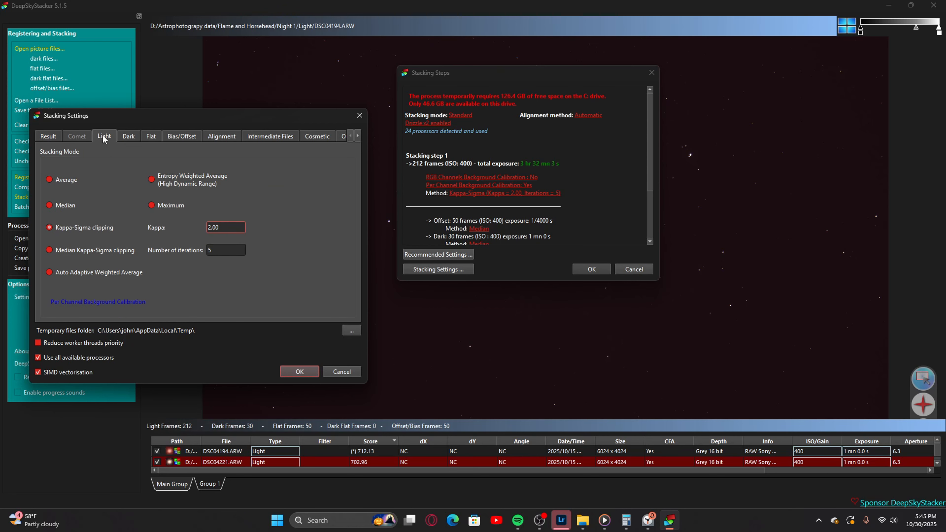
{"action": "left_click", "coordinate": [82, 230]}
Review the dark, flat, bias/offset, alignment, intermediate files and cosmetic stacking settings
{"action": "left_click", "coordinate": [127, 138]}
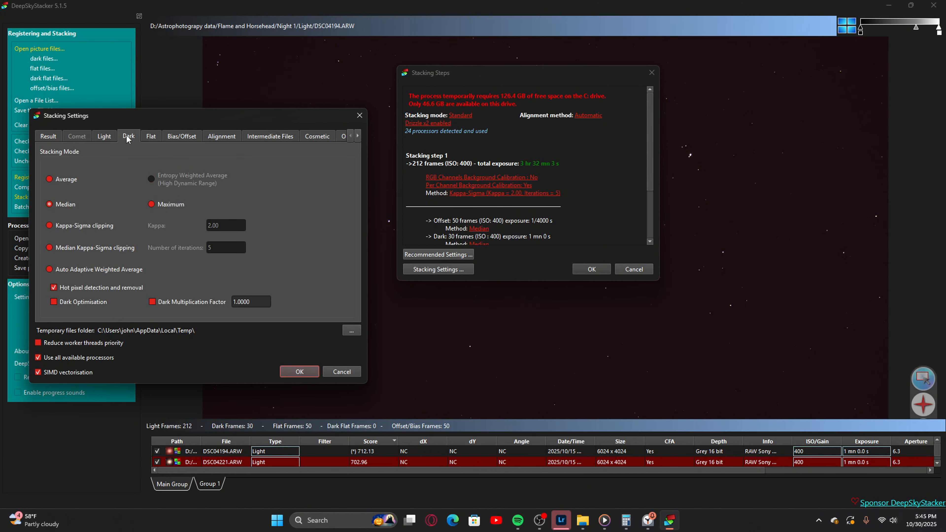
{"action": "left_click", "coordinate": [151, 137]}
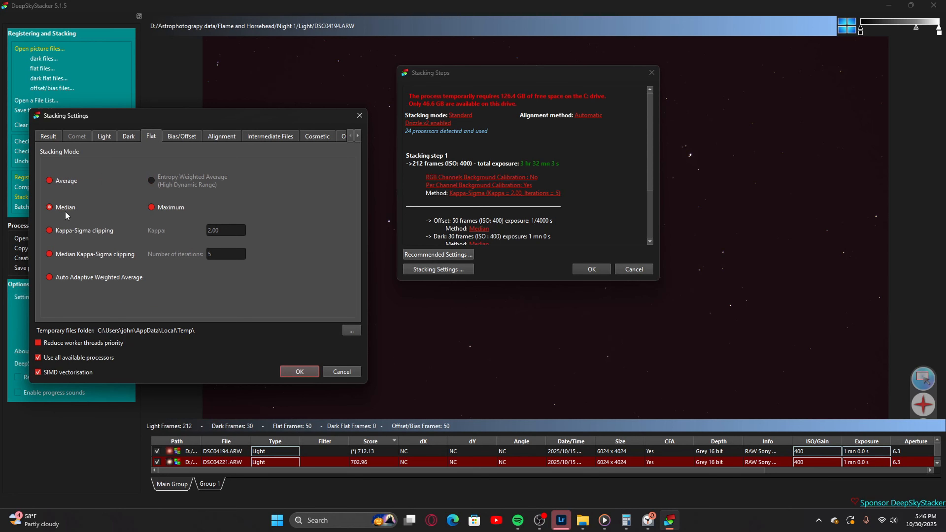
{"action": "left_click", "coordinate": [173, 136]}
{"action": "left_click", "coordinate": [224, 137]}
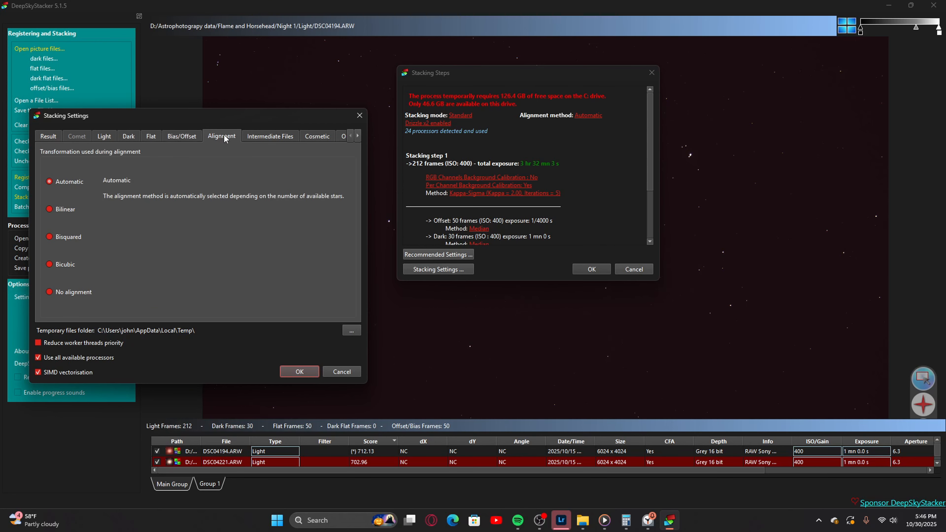
{"action": "left_click", "coordinate": [262, 138]}
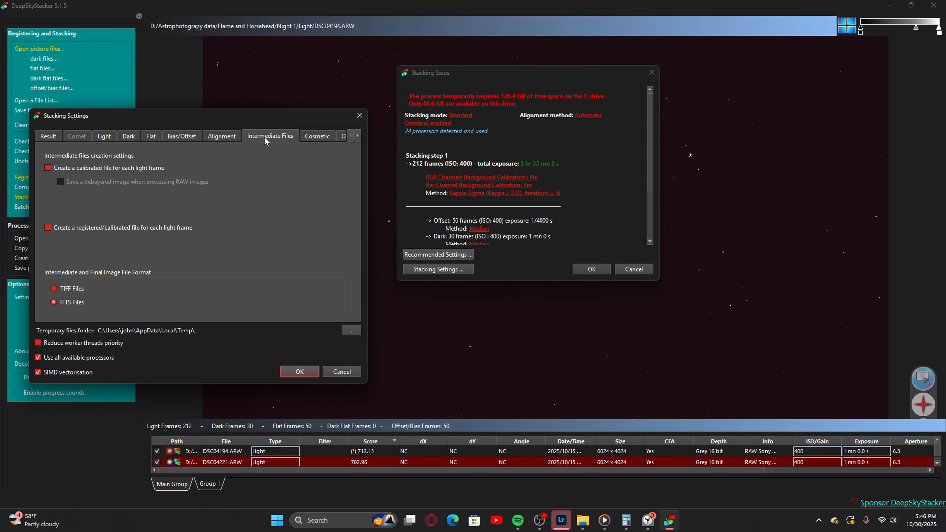
{"action": "left_click", "coordinate": [303, 136]}
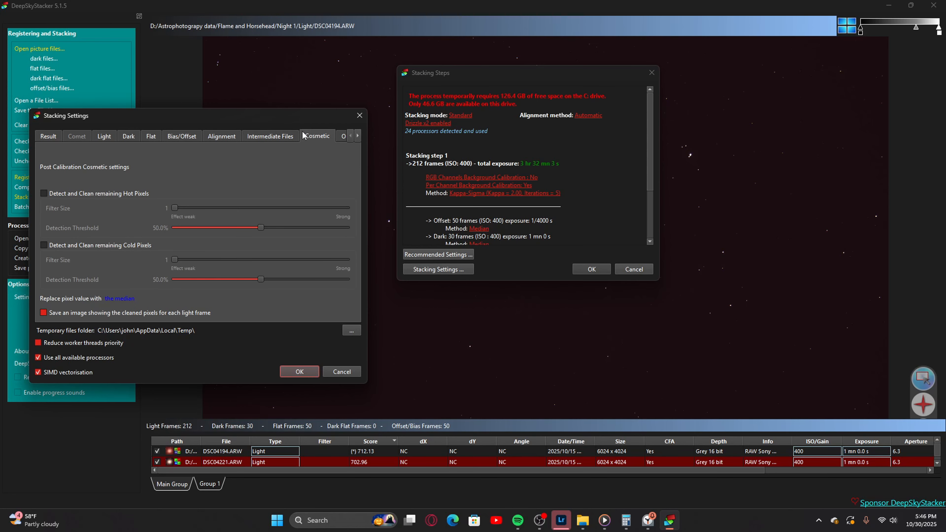
Set the stacking output location to D:/Astrophotograpy data/Flame and Horsehead and accept the stacking settings
{"action": "left_click", "coordinate": [358, 136]}
{"action": "left_click", "coordinate": [341, 141]}
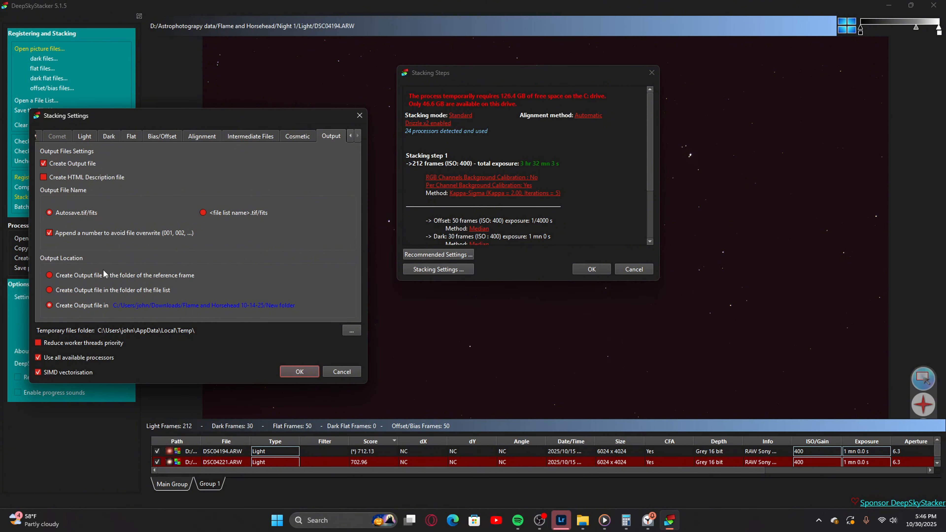
{"action": "left_click", "coordinate": [137, 306]}
{"action": "scroll", "coordinate": [70, 253], "scroll_direction": "down", "scroll_amount": 5}
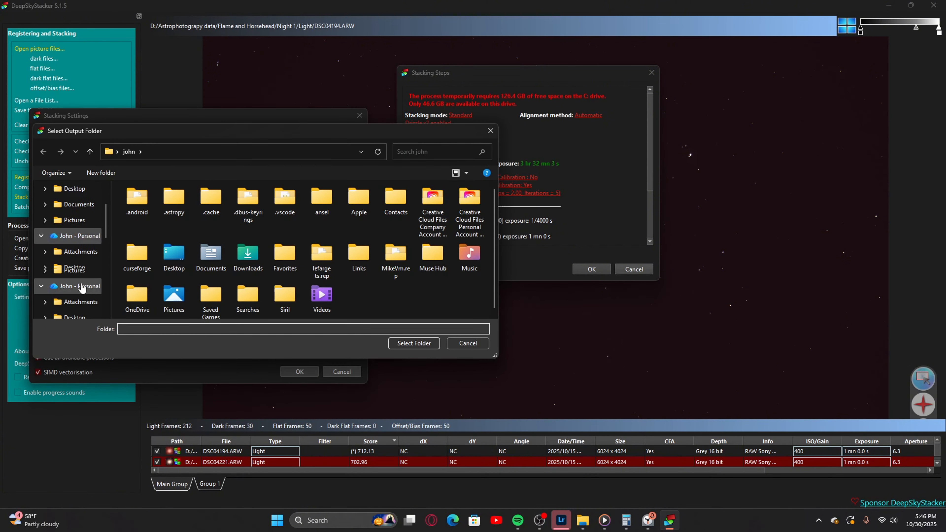
{"action": "left_click", "coordinate": [78, 267]}
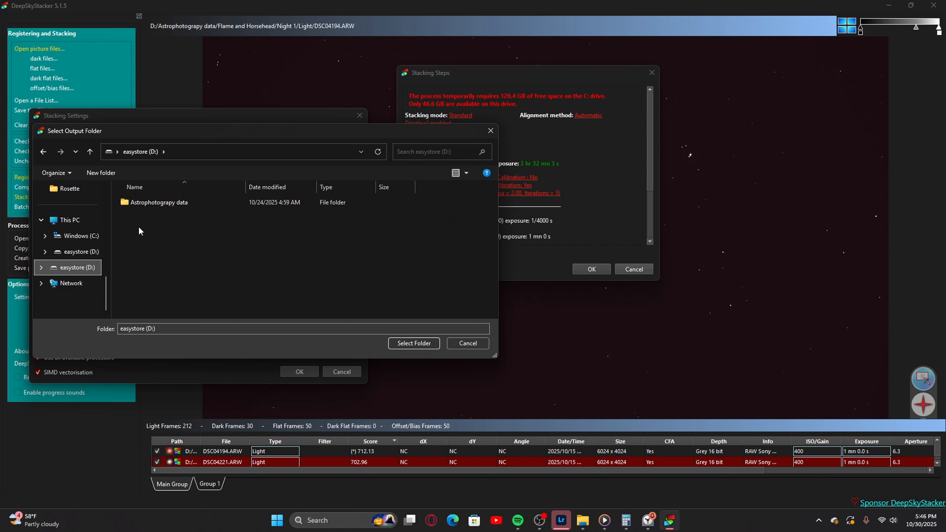
{"action": "double_click", "coordinate": [167, 202]}
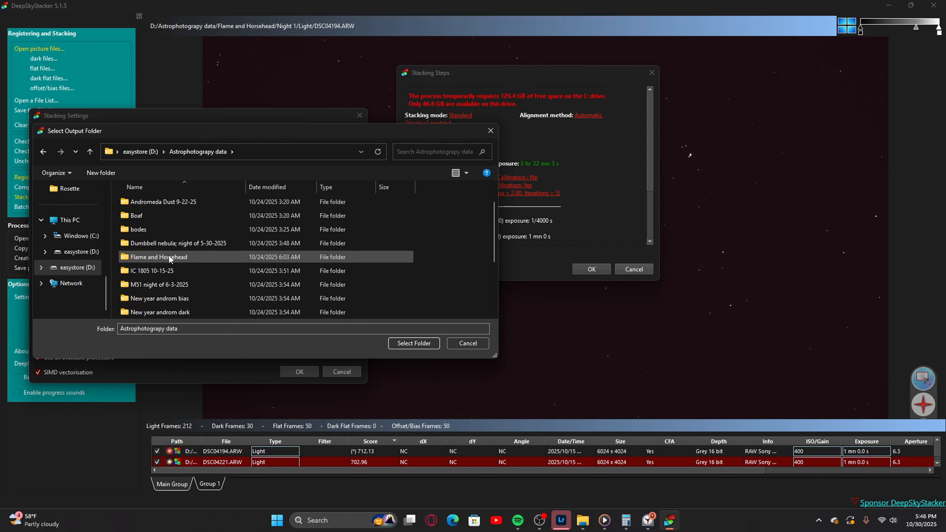
{"action": "double_click", "coordinate": [170, 257]}
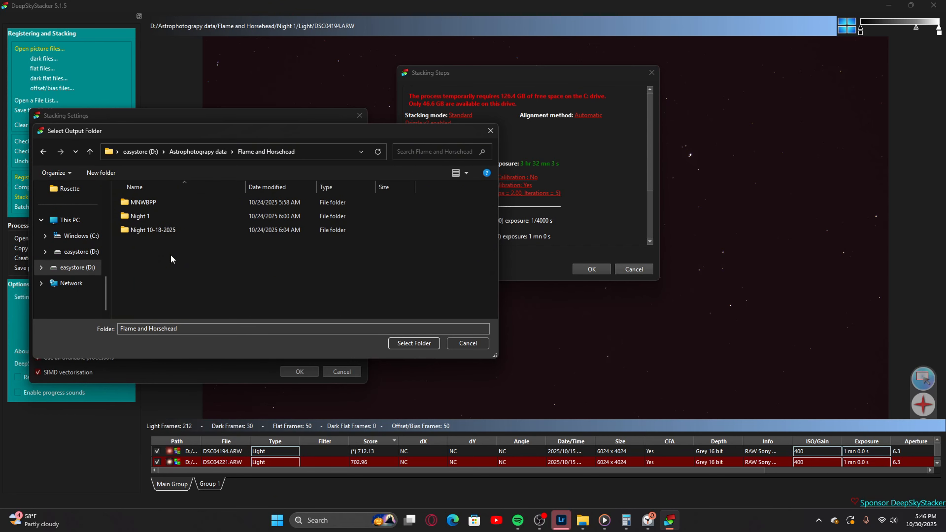
{"action": "left_click", "coordinate": [417, 343]}
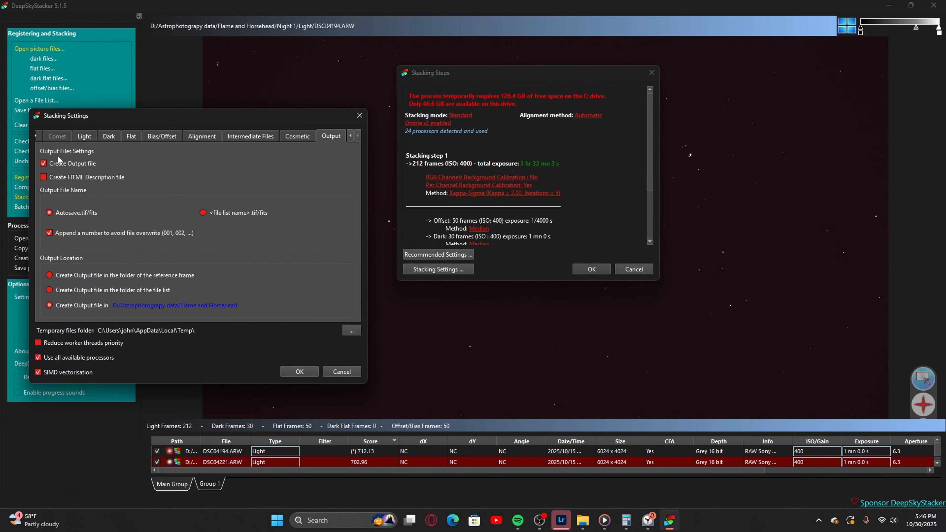
{"action": "left_click", "coordinate": [301, 371]}
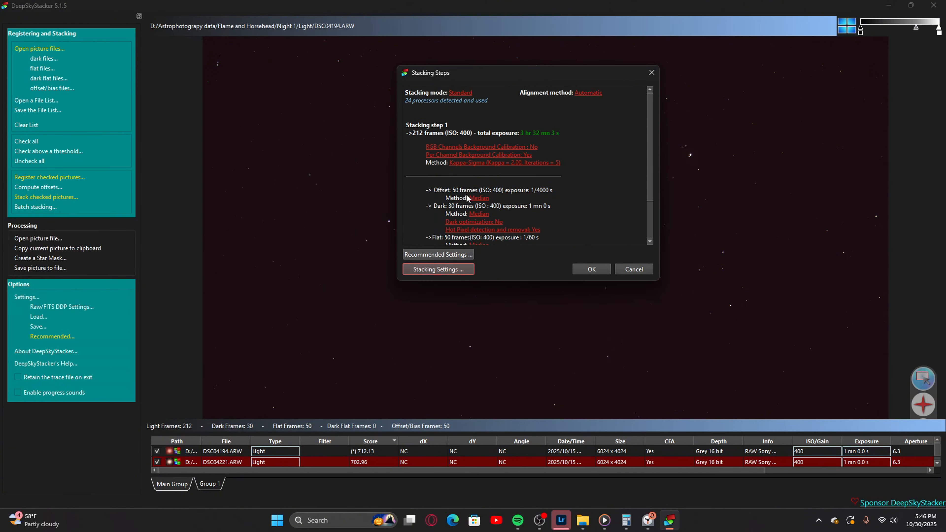
Review the stacking steps summary and start stacking the checked pictures
{"action": "scroll", "coordinate": [468, 200], "scroll_direction": "down", "scroll_amount": 3}
{"action": "scroll", "coordinate": [470, 193], "scroll_direction": "up", "scroll_amount": 3}
{"action": "scroll", "coordinate": [486, 231], "scroll_direction": "down", "scroll_amount": 3}
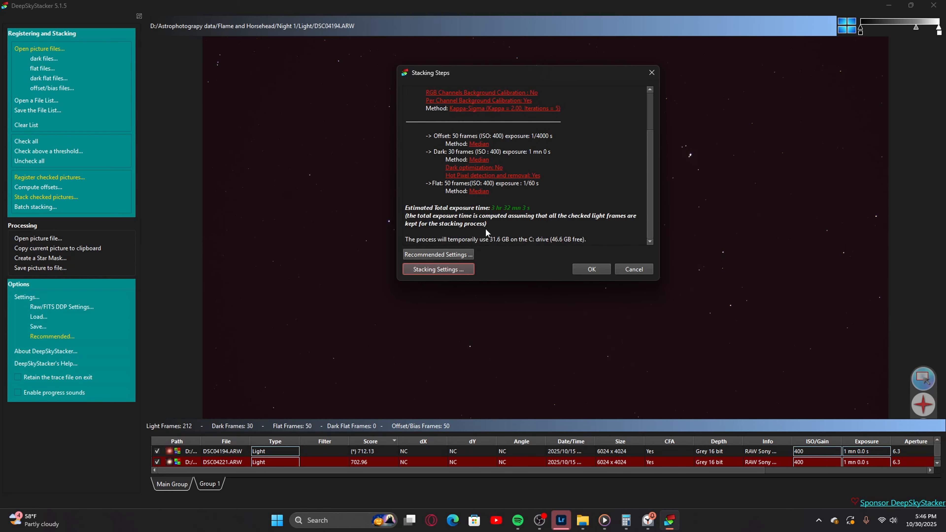
{"action": "left_click", "coordinate": [599, 271]}
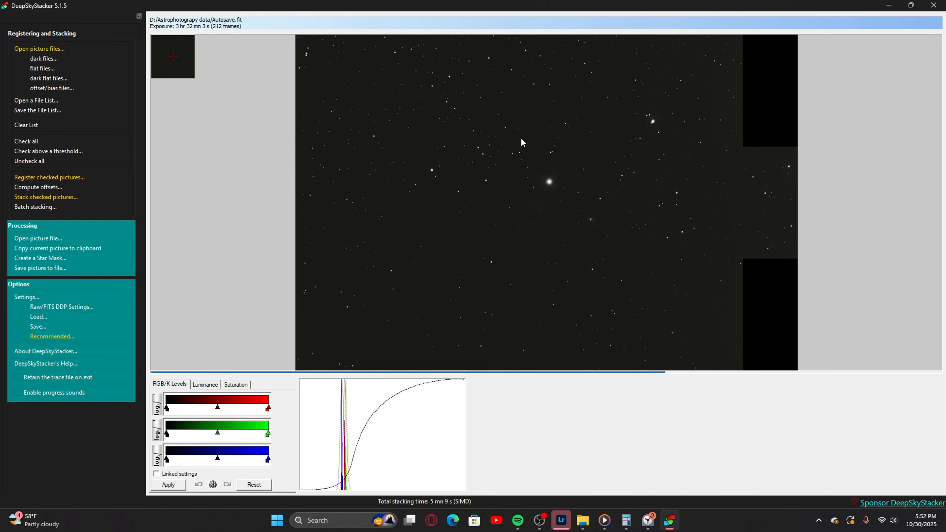
Inspect the stacked image and save it as a 32-bit integer FITS file named Flame Nebula in the Flame and Horsehead folder
{"action": "scroll", "coordinate": [494, 237], "scroll_direction": "up", "scroll_amount": 5}
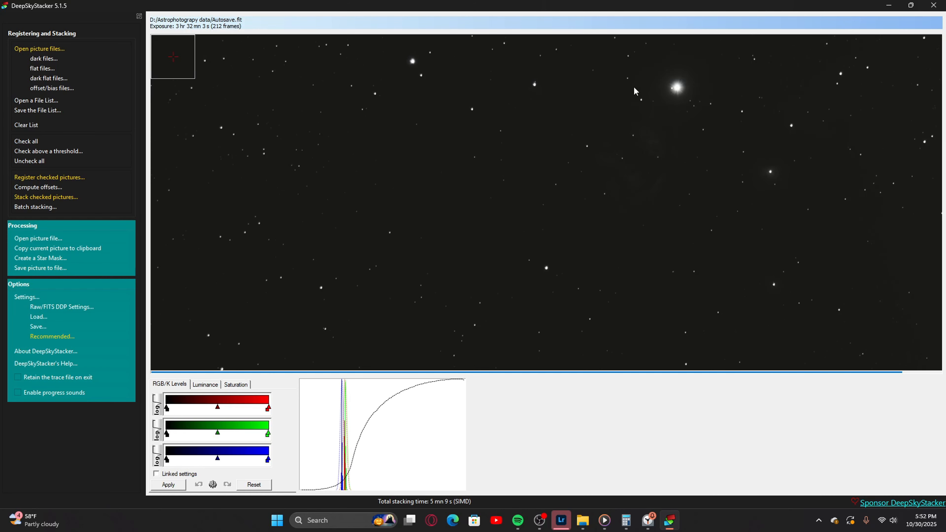
{"action": "scroll", "coordinate": [609, 218], "scroll_direction": "down", "scroll_amount": 5}
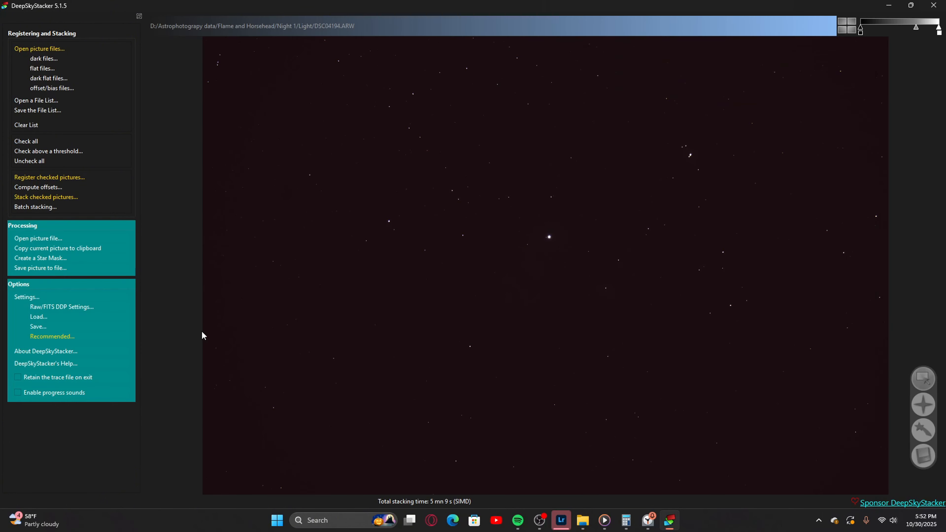
{"action": "left_click", "coordinate": [28, 268]}
{"action": "type", "text": "F"}
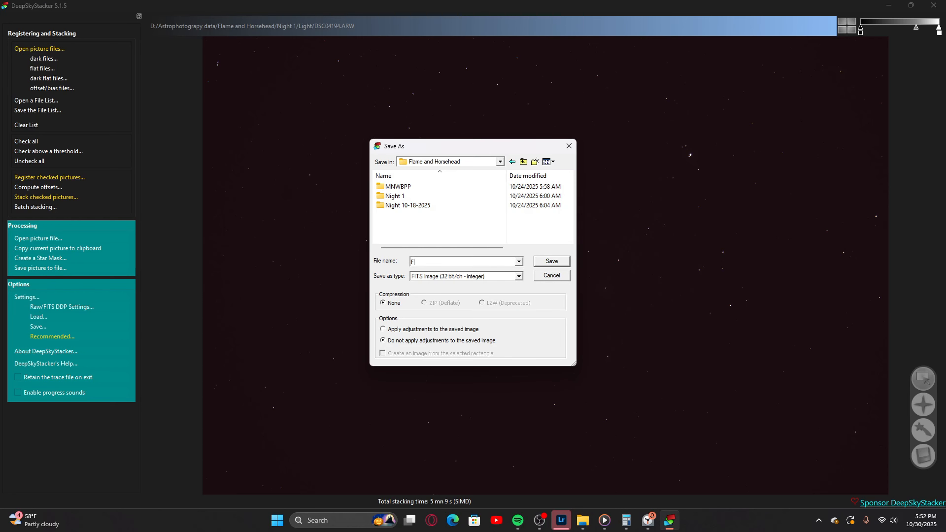
{"action": "type", "text": "lame Neb"}
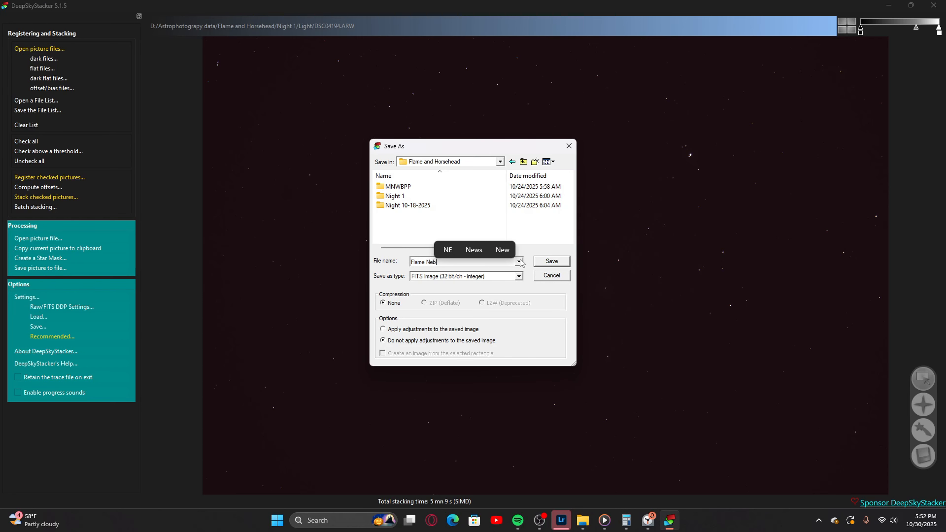
{"action": "type", "text": "ula"}
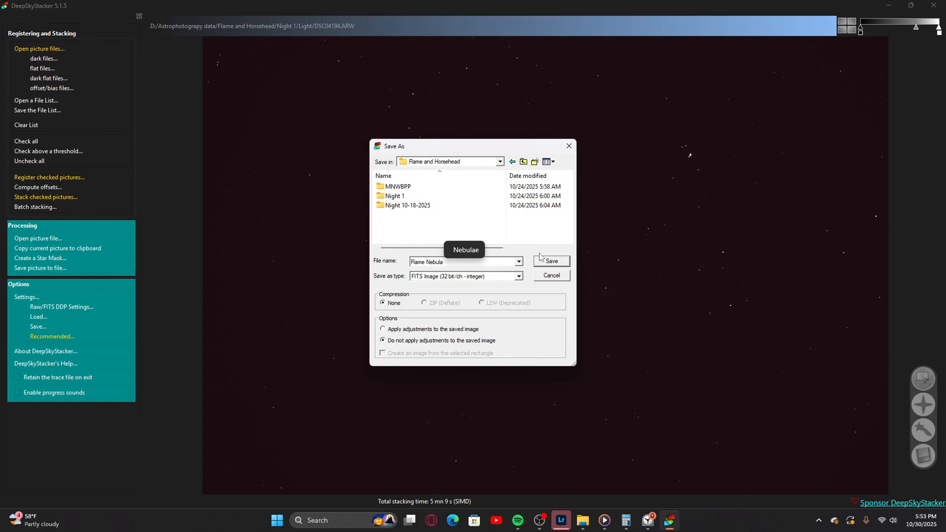
{"action": "left_click", "coordinate": [546, 261]}
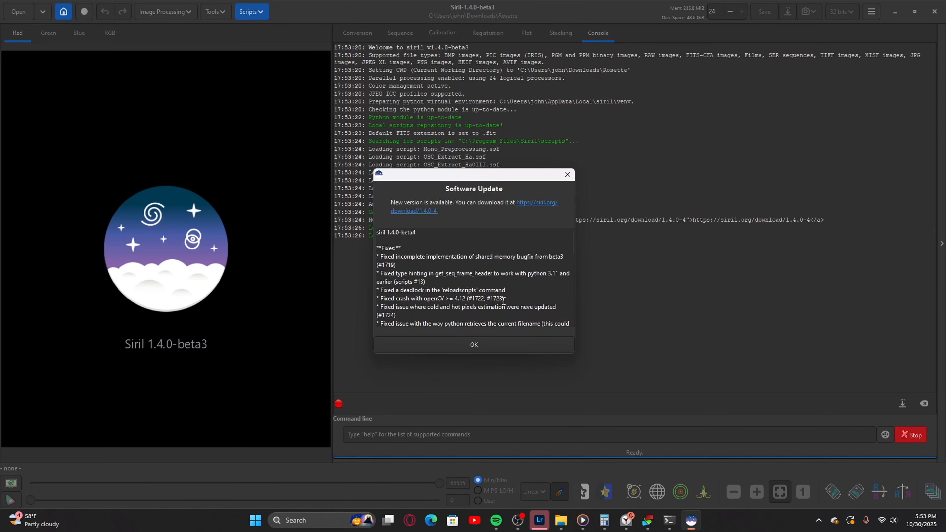
Dismiss the software update notice and open Flame Nebula.FTS from the Flame and Horsehead folder in Astrophotograpy data on the D: drive
{"action": "left_click", "coordinate": [478, 344]}
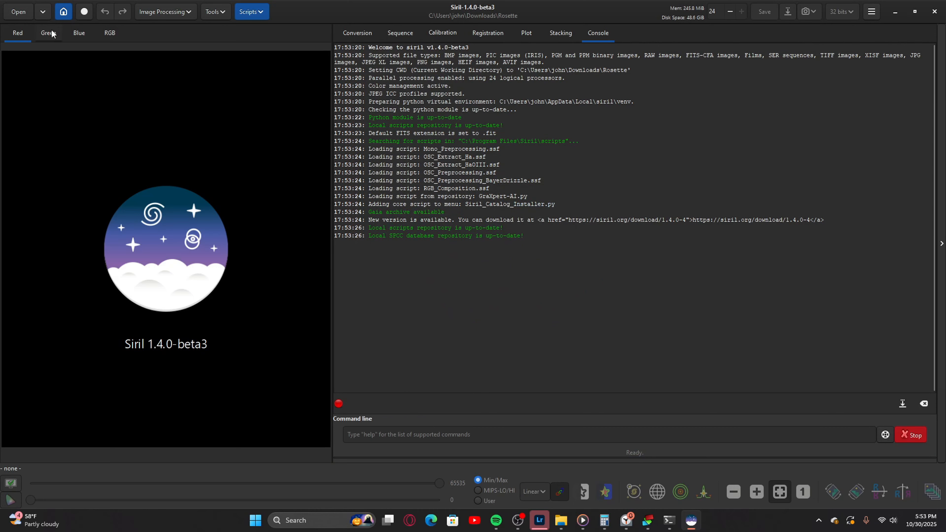
{"action": "left_click", "coordinate": [8, 11]}
{"action": "left_click", "coordinate": [269, 279]}
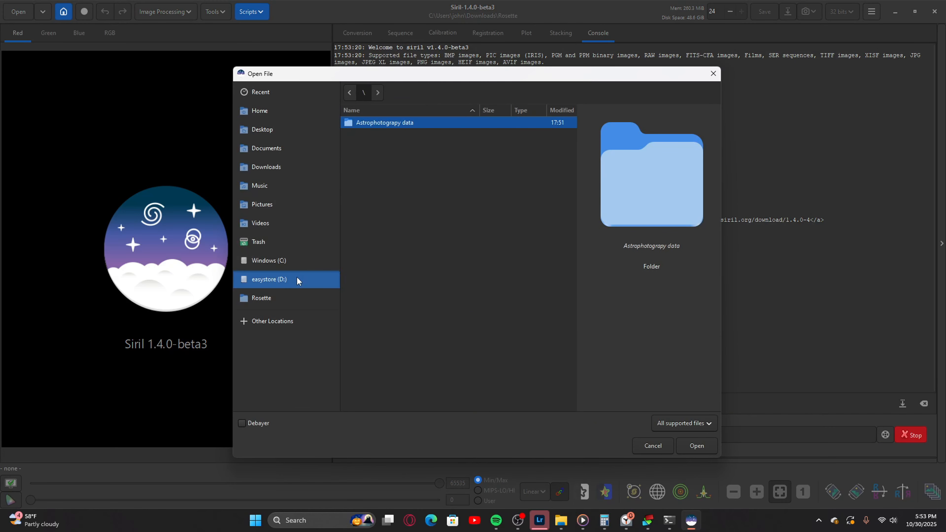
{"action": "double_click", "coordinate": [387, 124]}
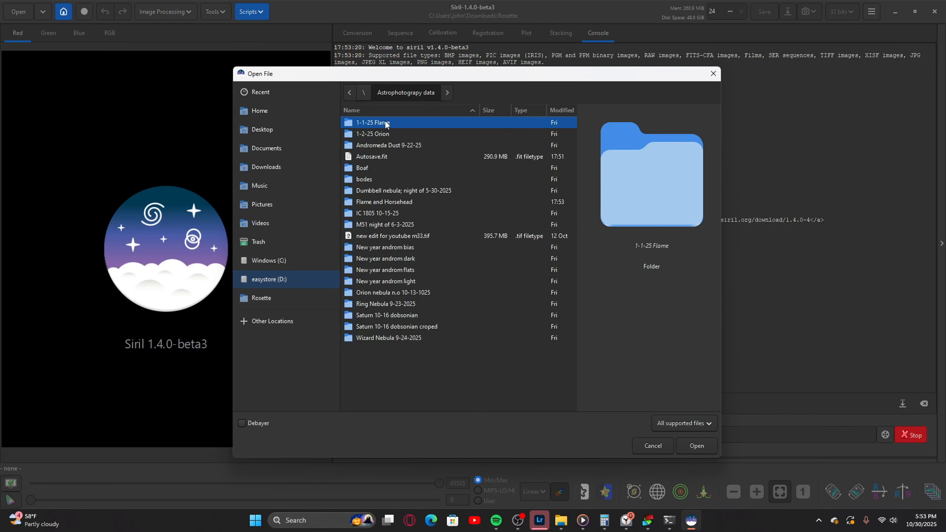
{"action": "double_click", "coordinate": [396, 201]}
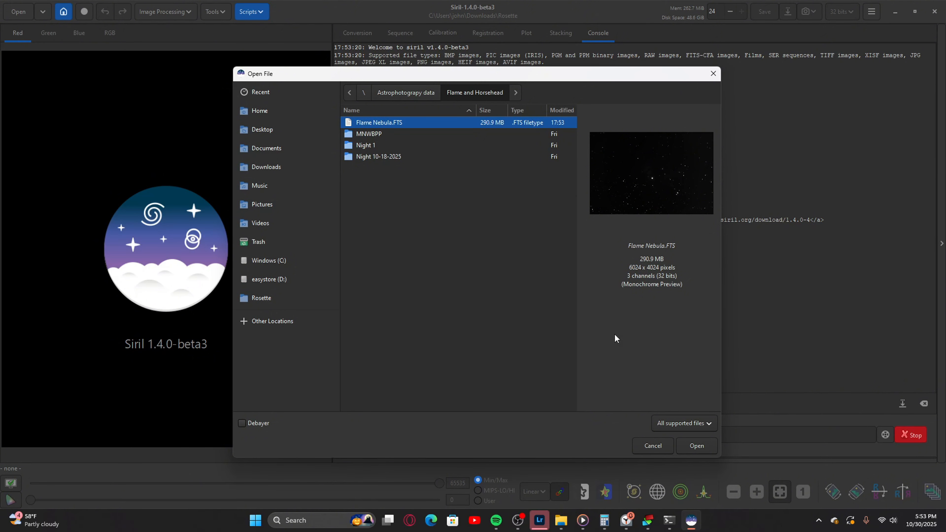
{"action": "left_click", "coordinate": [686, 447]}
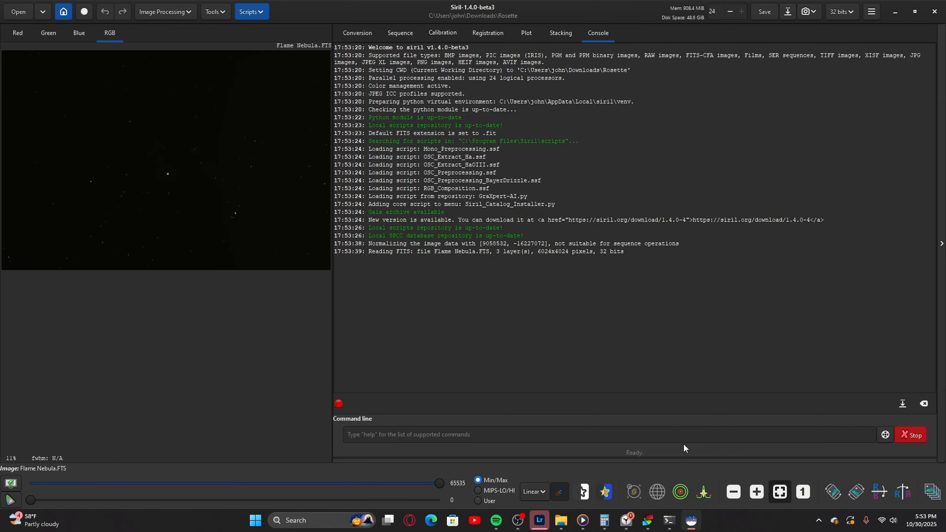
Set the image's display mode to AutoStretch
{"action": "left_click", "coordinate": [535, 491]}
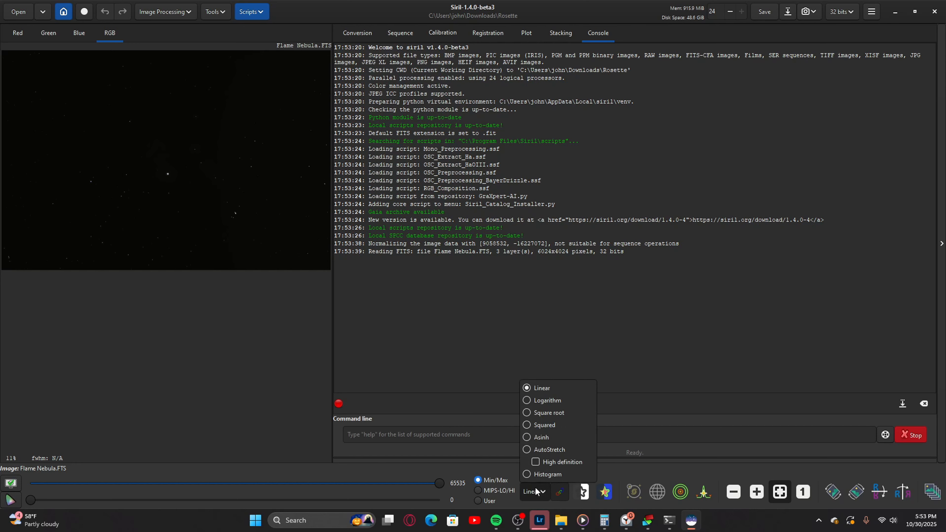
{"action": "left_click", "coordinate": [549, 449]}
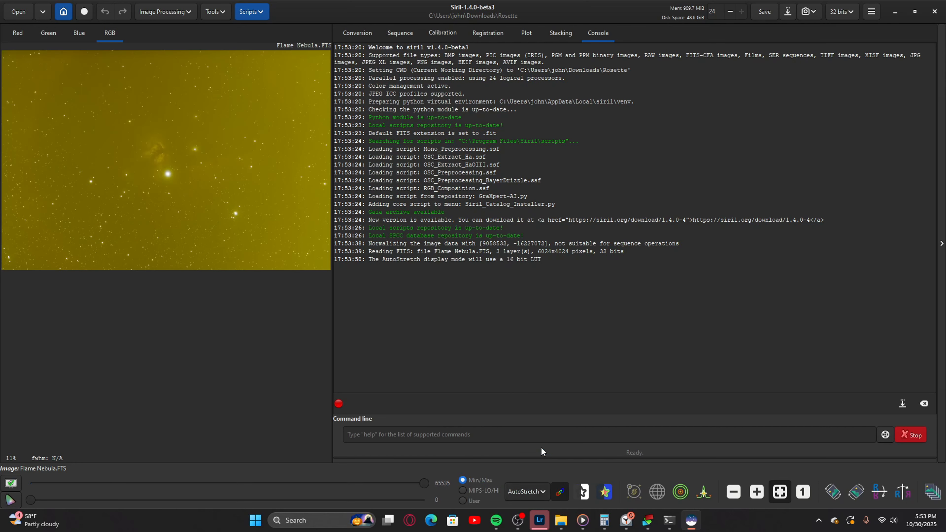
{"action": "left_click", "coordinate": [531, 486]}
{"action": "left_click", "coordinate": [402, 331]}
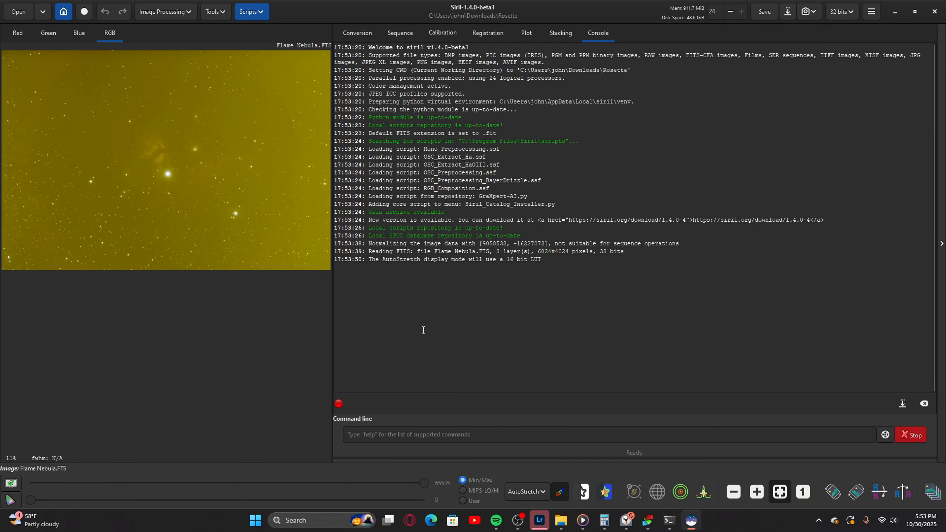
Rotate the image 90 degrees clockwise twice and apply a vertical mirror
{"action": "left_click", "coordinate": [167, 13]}
{"action": "left_click", "coordinate": [143, 152]}
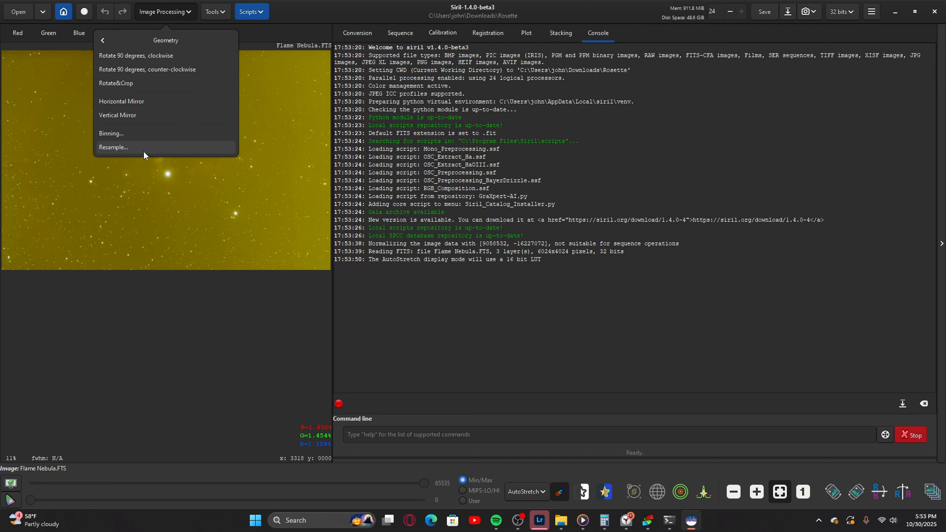
{"action": "left_click", "coordinate": [165, 12]}
{"action": "left_click", "coordinate": [144, 152]}
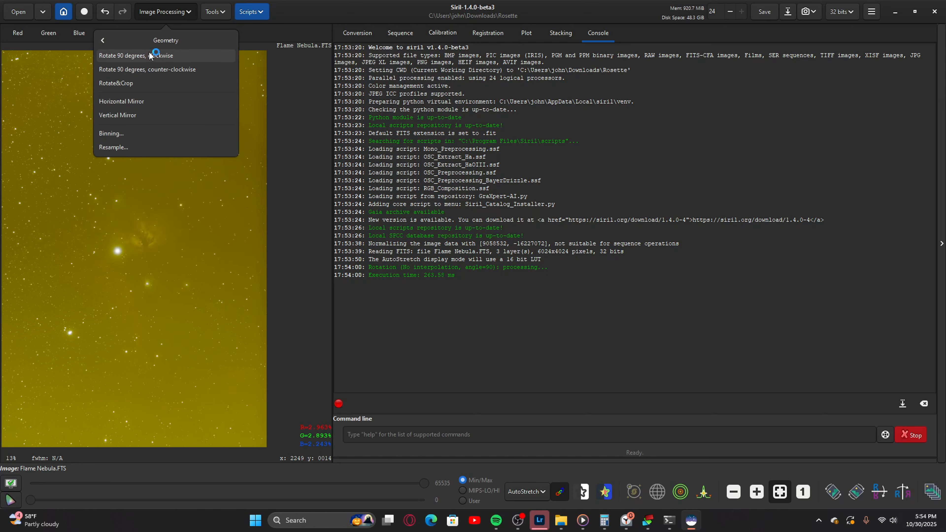
{"action": "left_click", "coordinate": [152, 56]}
{"action": "left_click", "coordinate": [144, 16]}
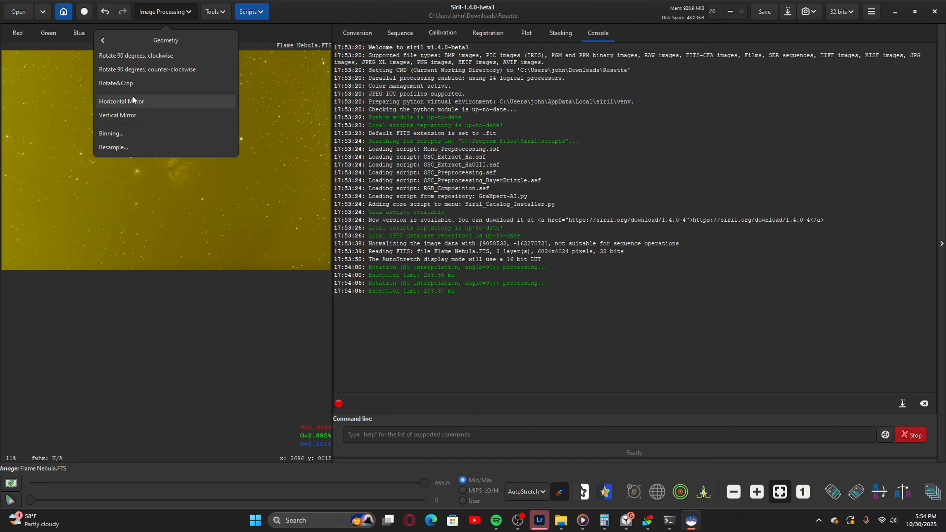
{"action": "left_click", "coordinate": [133, 113]}
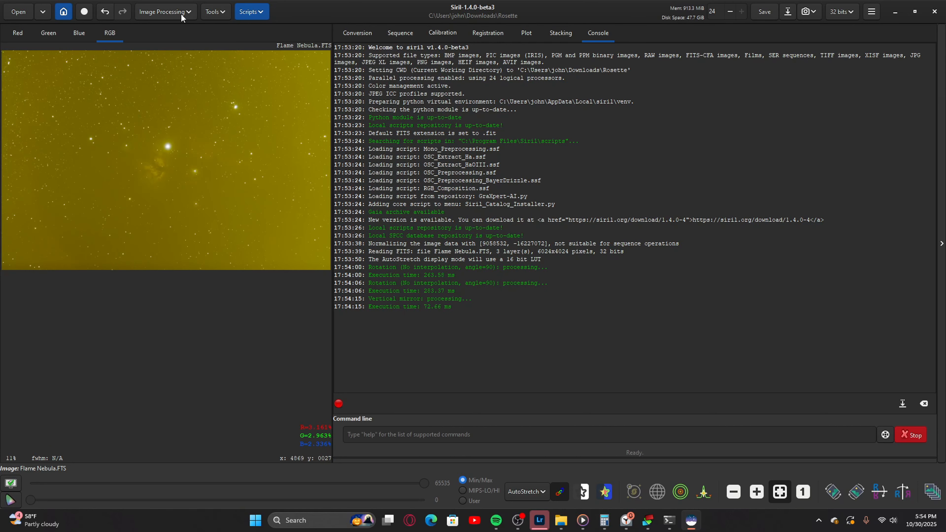
Plate-solve the image with IC 434 as the target object and a pixel size of 3.89 µm
{"action": "left_click", "coordinate": [222, 16]}
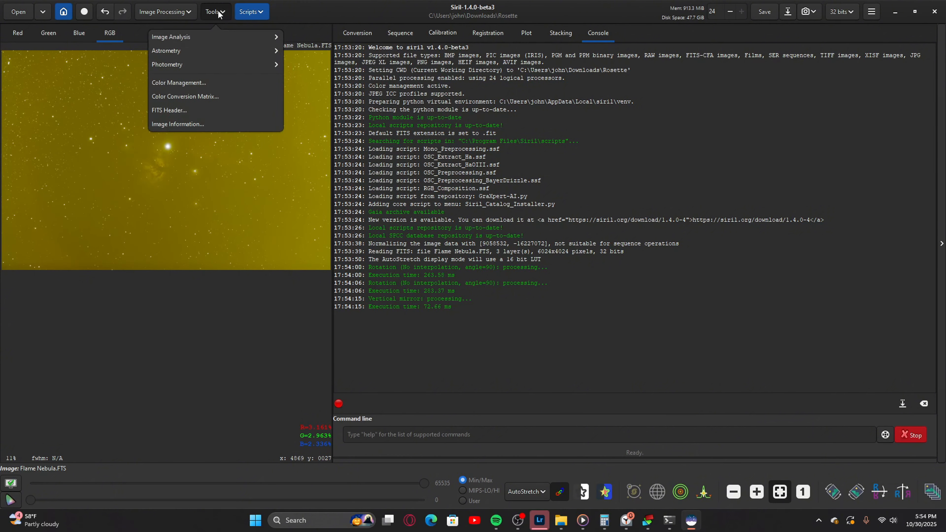
{"action": "left_click", "coordinate": [190, 49]}
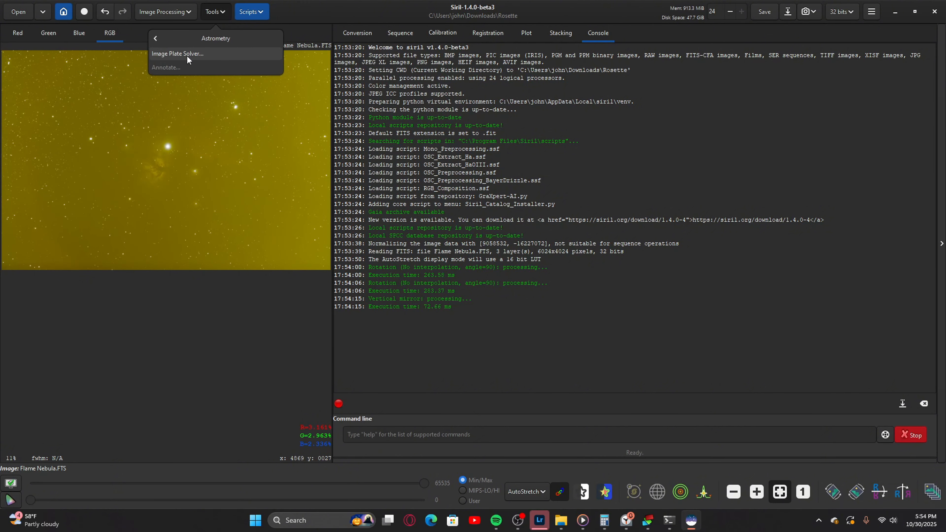
{"action": "left_click", "coordinate": [187, 54]}
{"action": "left_click", "coordinate": [383, 105]}
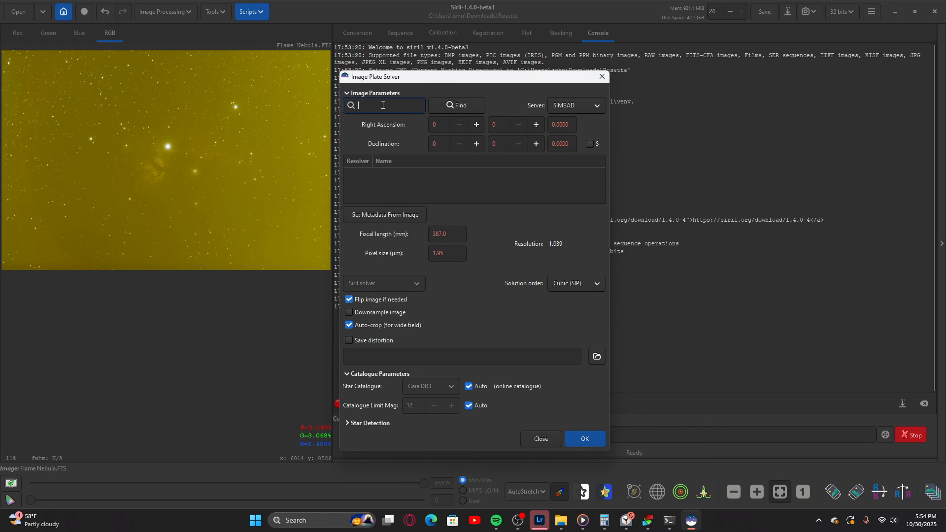
{"action": "type", "text": "IC 434"}
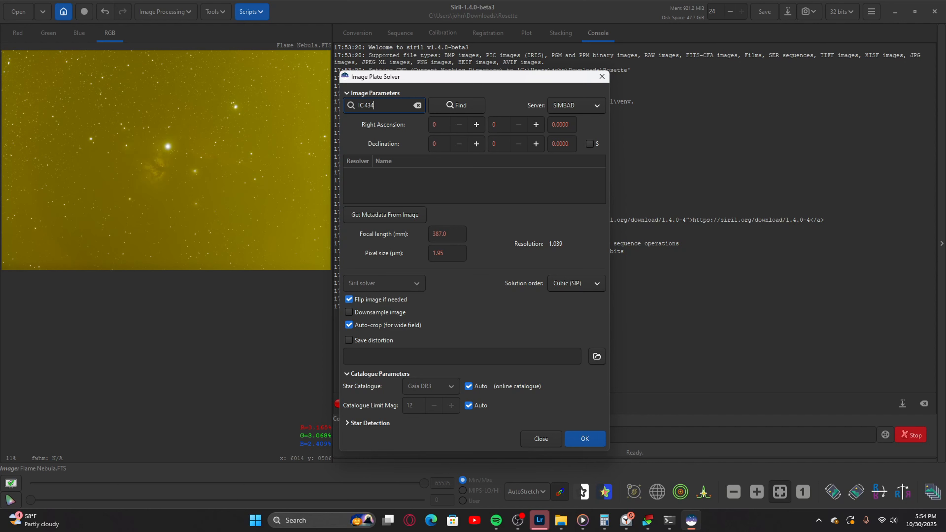
{"action": "left_click", "coordinate": [462, 105]}
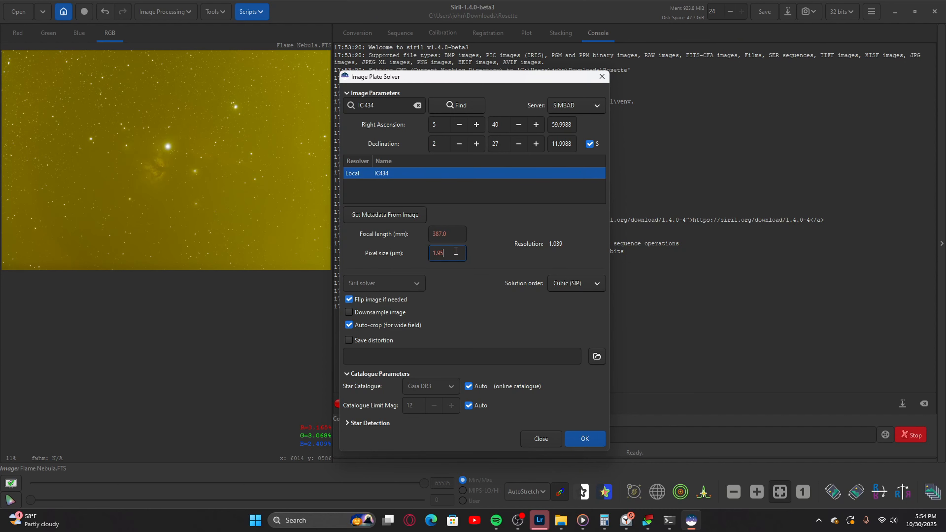
{"action": "left_click_drag", "start_coordinate": [447, 253], "coordinate": [425, 257]}
{"action": "type", "text": "3.89"}
{"action": "left_click", "coordinate": [591, 441]}
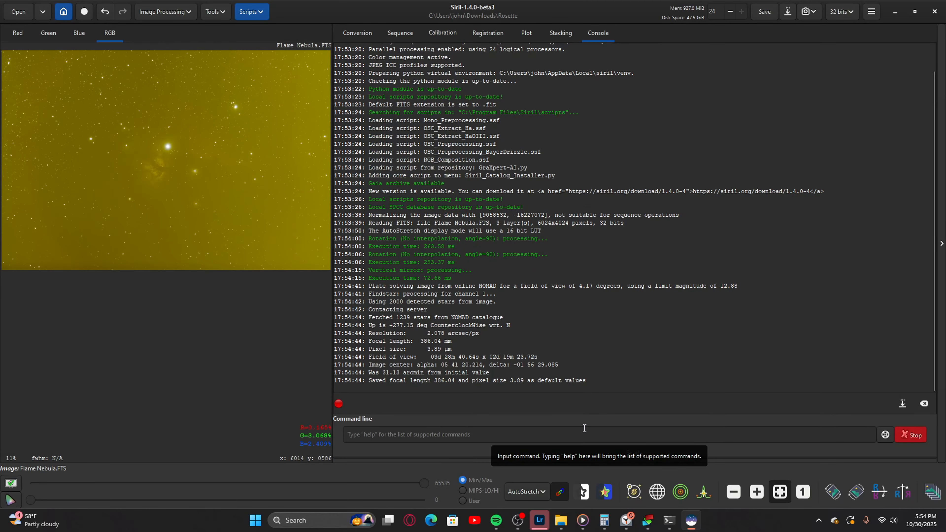
Run Photometric Color Calibration twice with the GAIA DR3 catalogue and automatic limit magnitude
{"action": "left_click", "coordinate": [153, 16]}
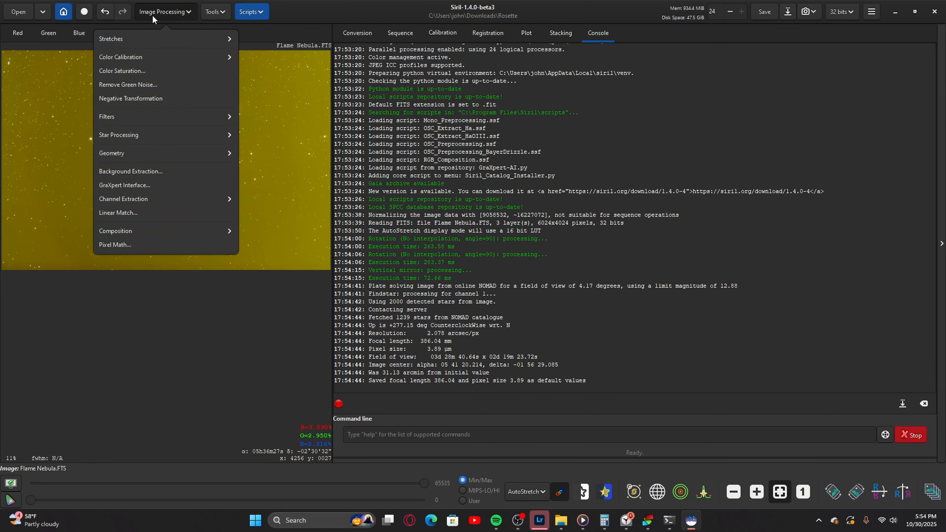
{"action": "left_click", "coordinate": [148, 57]}
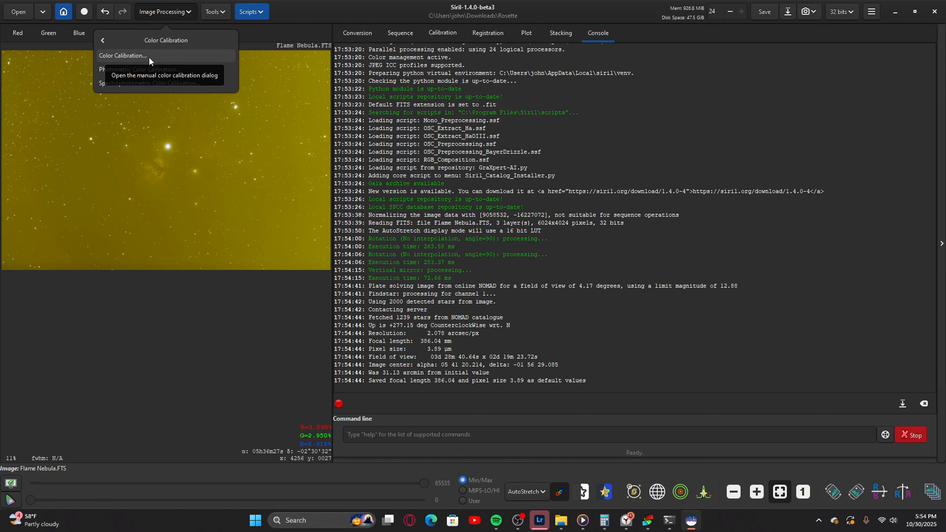
{"action": "left_click", "coordinate": [145, 68]}
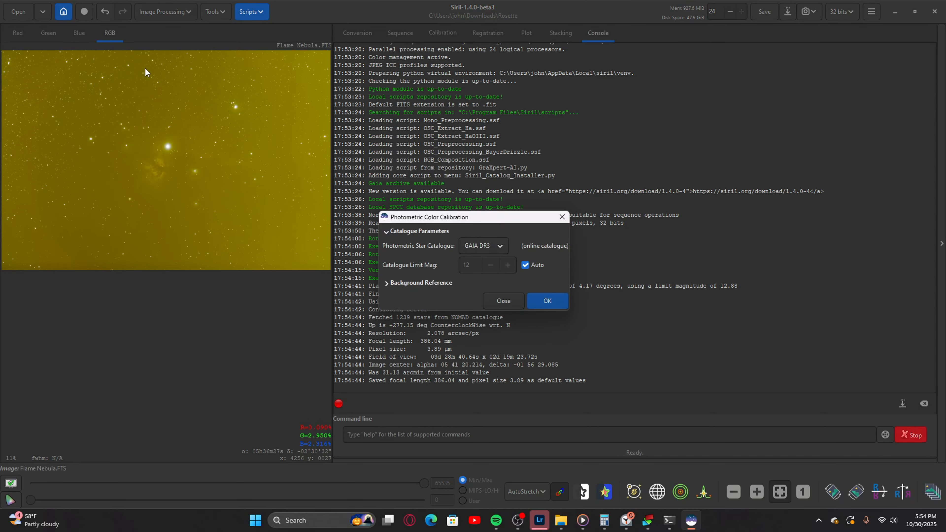
{"action": "left_click", "coordinate": [552, 300]}
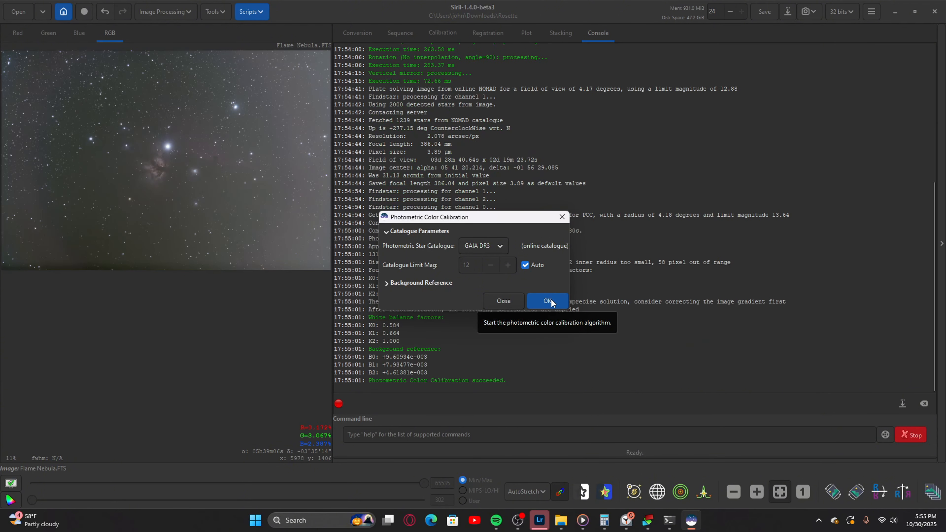
{"action": "left_click", "coordinate": [548, 300]}
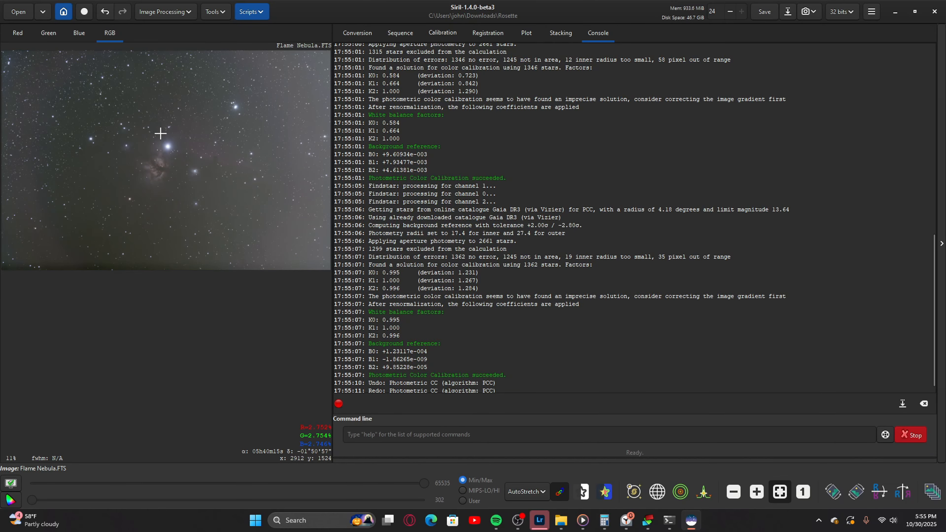
Enlarge the image viewing area over the console and open Background Extraction
{"action": "scroll", "coordinate": [160, 133], "scroll_direction": "up", "scroll_amount": 1}
{"action": "left_click_drag", "start_coordinate": [332, 178], "coordinate": [623, 178]}
{"action": "scroll", "coordinate": [143, 145], "scroll_direction": "down", "scroll_amount": 3}
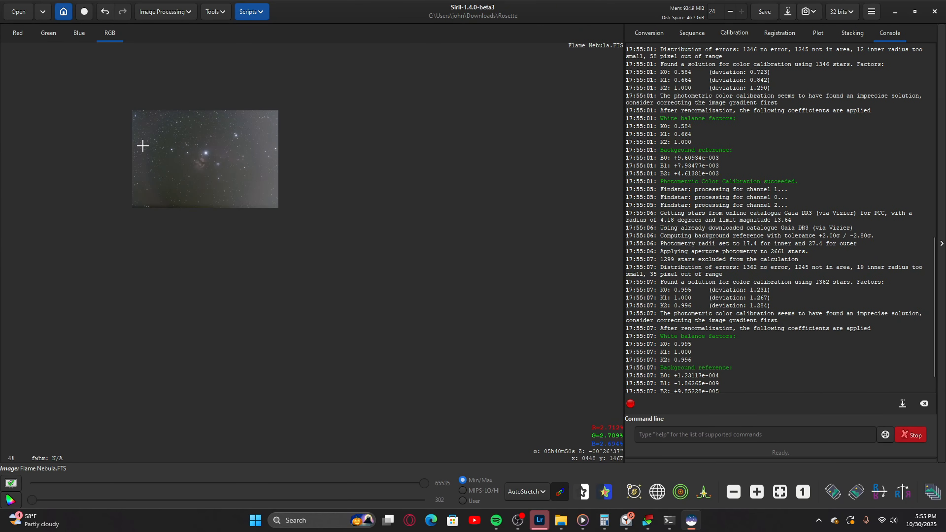
{"action": "scroll", "coordinate": [143, 145], "scroll_direction": "up", "scroll_amount": 4}
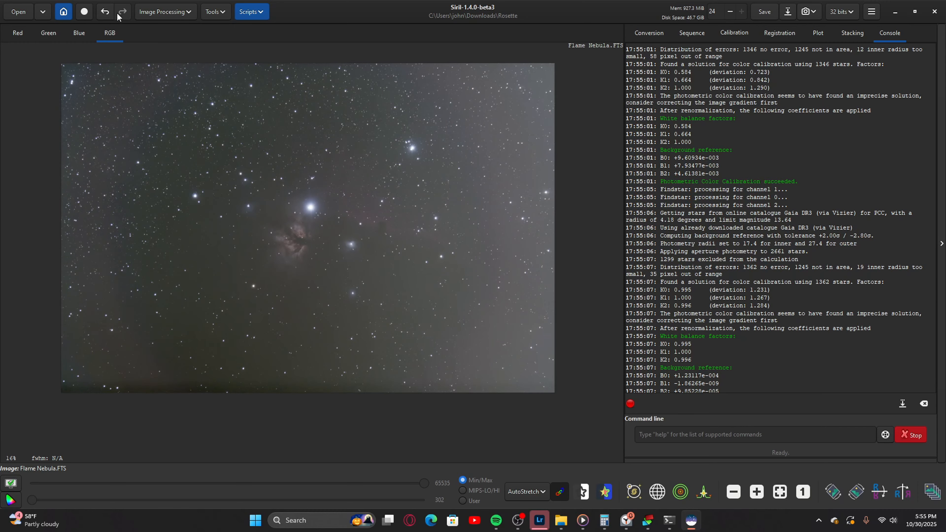
{"action": "left_click", "coordinate": [159, 14]}
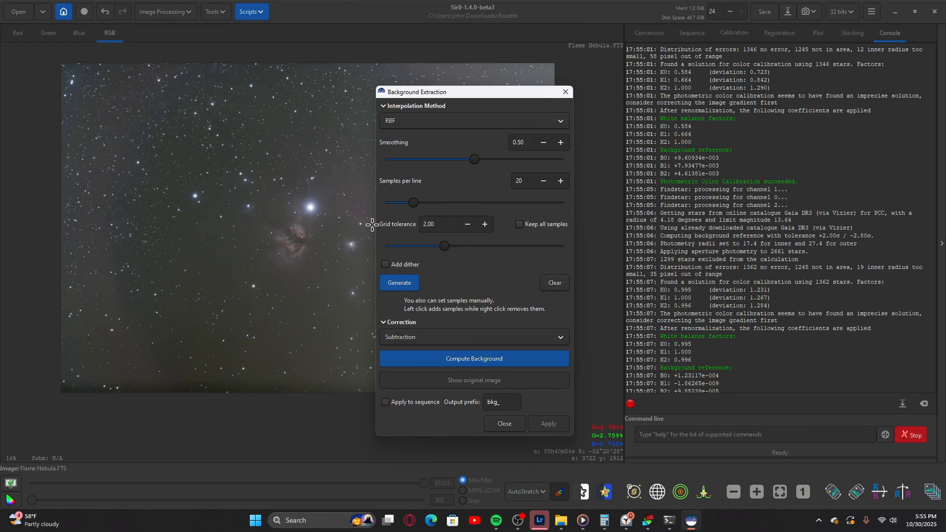
Generate background samples with 20 per line and grid tolerance 2.00, and remove the ones over the nebulae
{"action": "left_click", "coordinate": [399, 283]}
{"action": "left_click", "coordinate": [320, 220]}
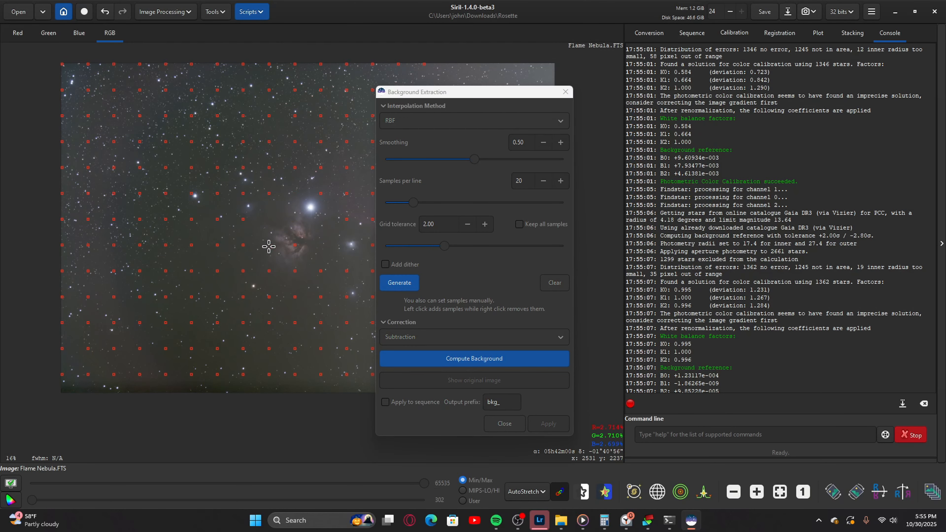
{"action": "left_click_drag", "start_coordinate": [410, 92], "coordinate": [484, 79]}
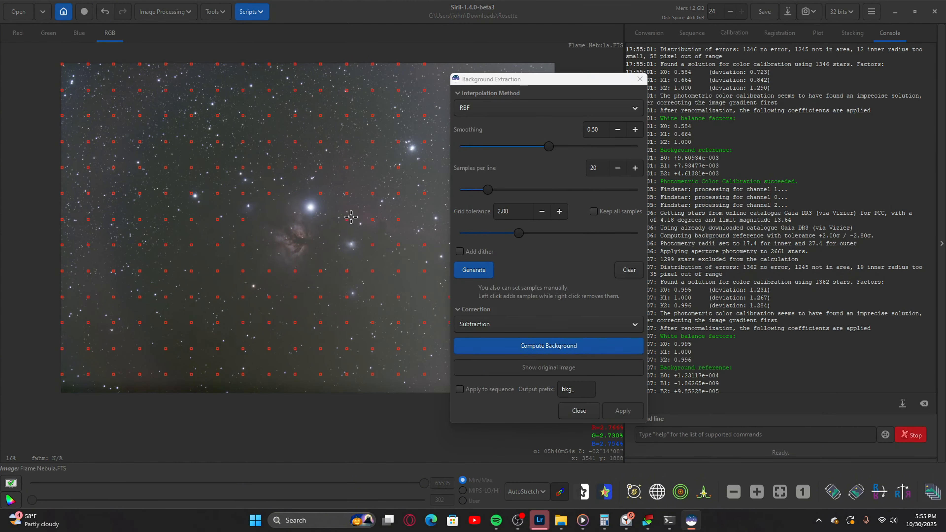
{"action": "right_click", "coordinate": [320, 168]}
{"action": "right_click", "coordinate": [372, 220]}
{"action": "right_click", "coordinate": [398, 219]}
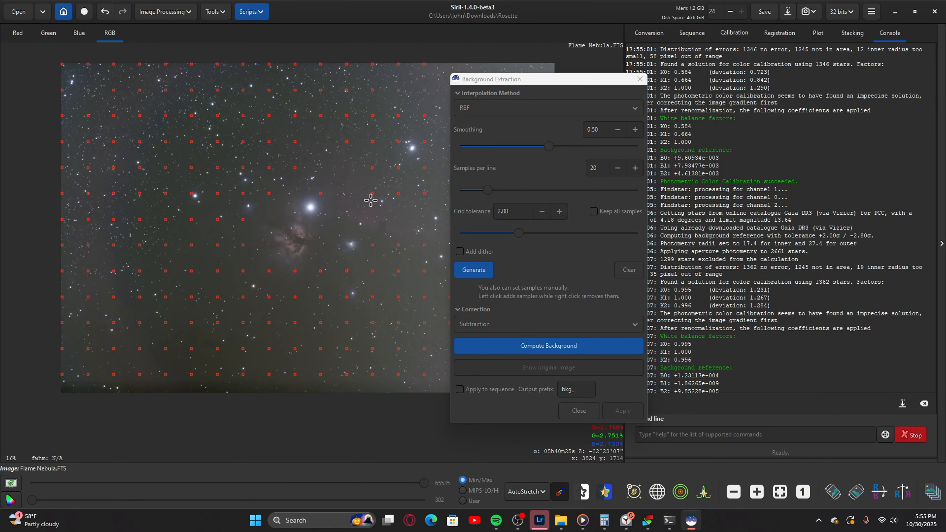
{"action": "right_click", "coordinate": [373, 194]}
{"action": "right_click", "coordinate": [423, 245]}
{"action": "right_click", "coordinate": [399, 244]}
Set the smoothing to 0.55 and the grid tolerance to 4.46, and regenerate the background samples
{"action": "left_click_drag", "start_coordinate": [498, 85], "coordinate": [653, 73]}
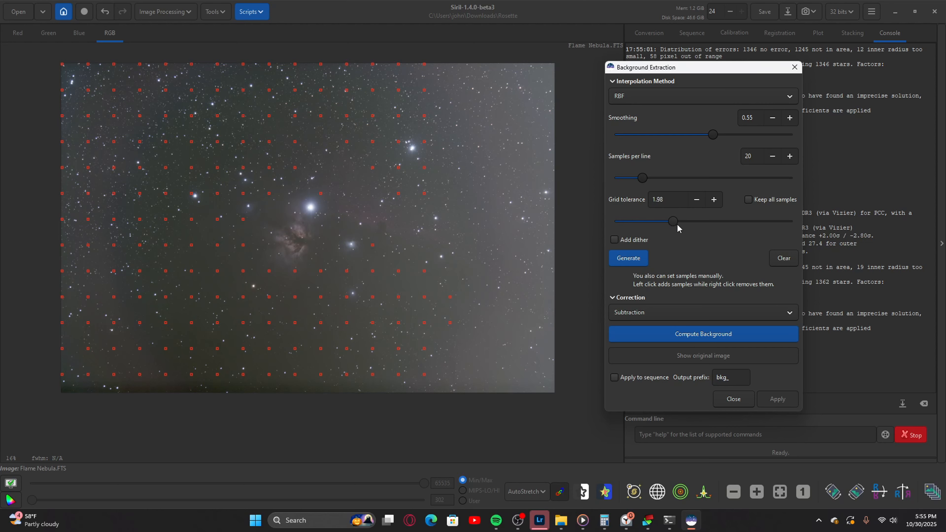
{"action": "left_click_drag", "start_coordinate": [676, 224], "coordinate": [749, 221]}
{"action": "left_click", "coordinate": [639, 257]}
{"action": "left_click", "coordinate": [636, 258]}
Remove the samples covering the Flame and Horsehead nebulosity, and compute and apply the RBF background with Subtraction correction
{"action": "right_click", "coordinate": [321, 246]}
{"action": "right_click", "coordinate": [296, 245]}
{"action": "right_click", "coordinate": [294, 220]}
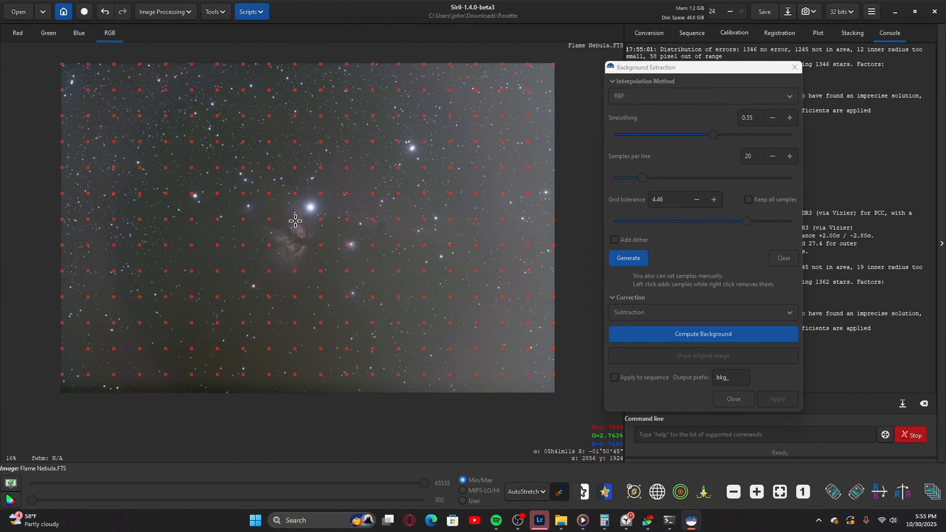
{"action": "right_click", "coordinate": [321, 219]}
{"action": "right_click", "coordinate": [350, 219]}
{"action": "right_click", "coordinate": [374, 219]}
{"action": "right_click", "coordinate": [398, 222]}
{"action": "right_click", "coordinate": [400, 243]}
{"action": "right_click", "coordinate": [425, 244]}
{"action": "right_click", "coordinate": [426, 221]}
{"action": "right_click", "coordinate": [451, 245]}
{"action": "left_click", "coordinate": [675, 335]}
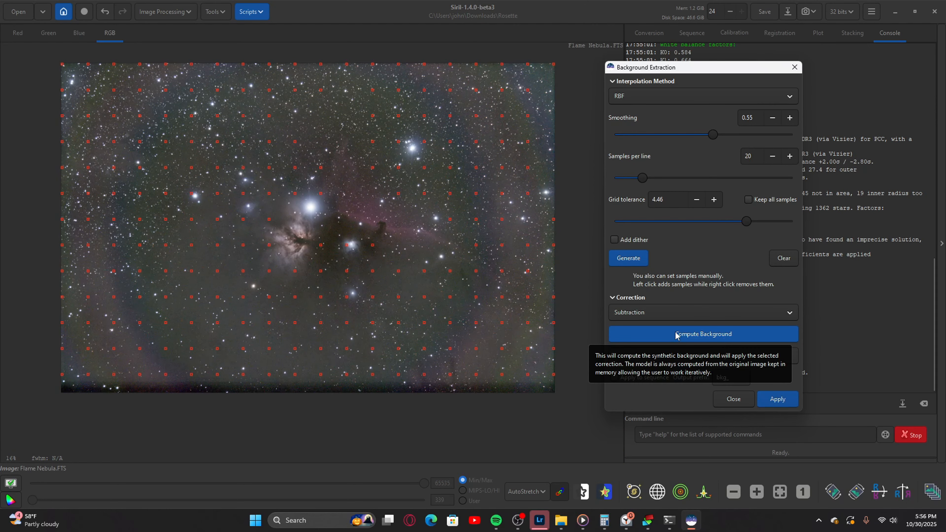
{"action": "left_click", "coordinate": [774, 402]}
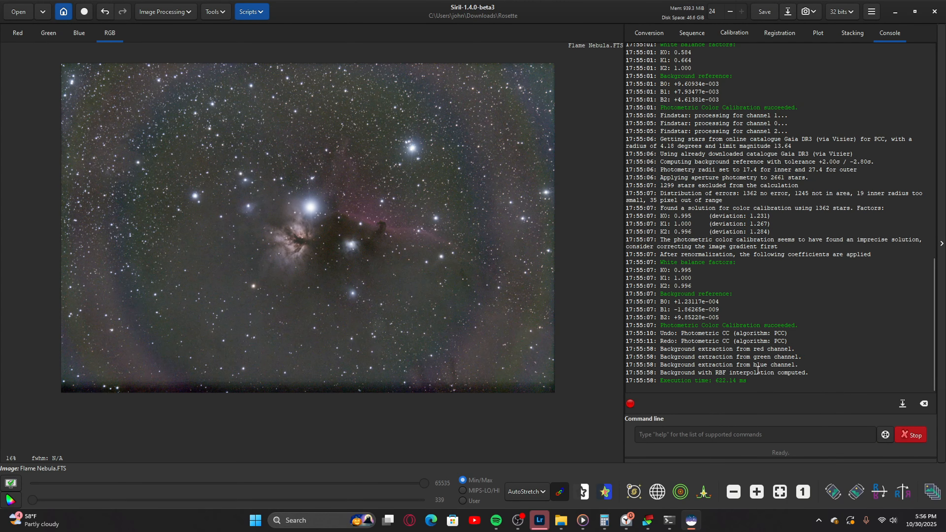
Check the background-extracted image in Linear display mode and return the display to AutoStretch
{"action": "left_click", "coordinate": [531, 488]}
{"action": "left_click", "coordinate": [524, 390]}
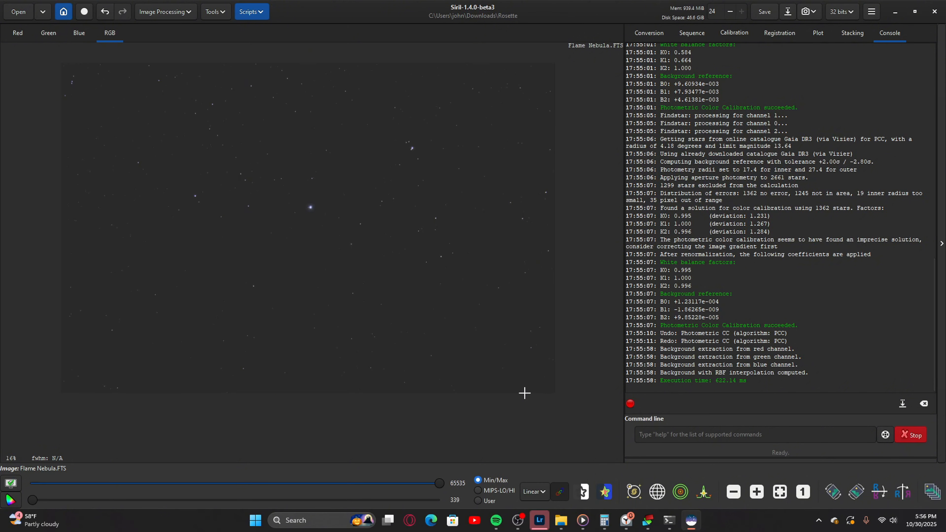
{"action": "left_click", "coordinate": [534, 488]}
{"action": "left_click", "coordinate": [541, 449]}
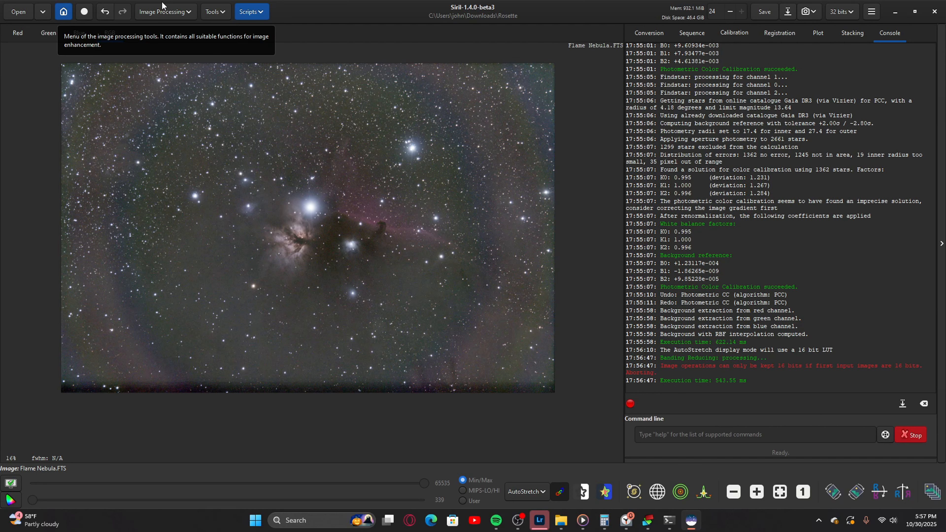
Denoise the image with salt and pepper noise removal, no secondary denoising stage and modulation 1.00
{"action": "left_click", "coordinate": [165, 10]}
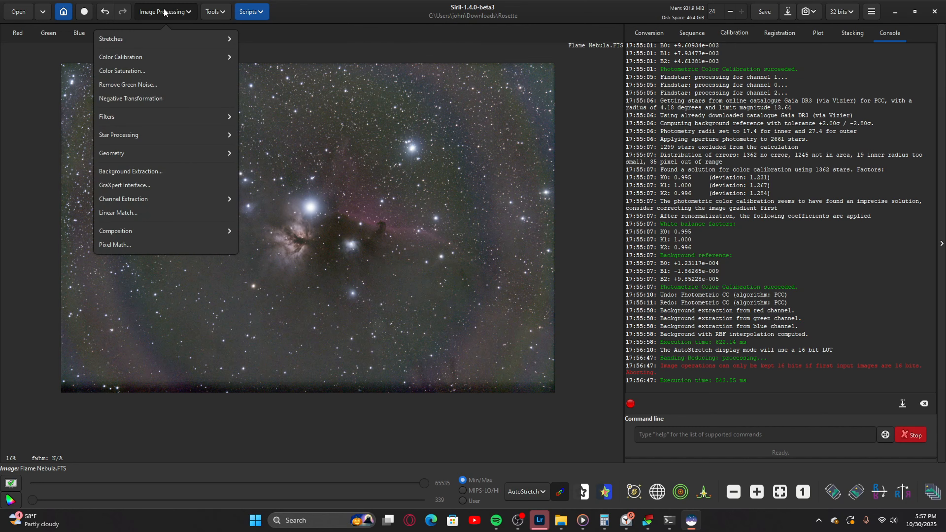
{"action": "left_click", "coordinate": [165, 117]}
{"action": "left_click", "coordinate": [156, 165]}
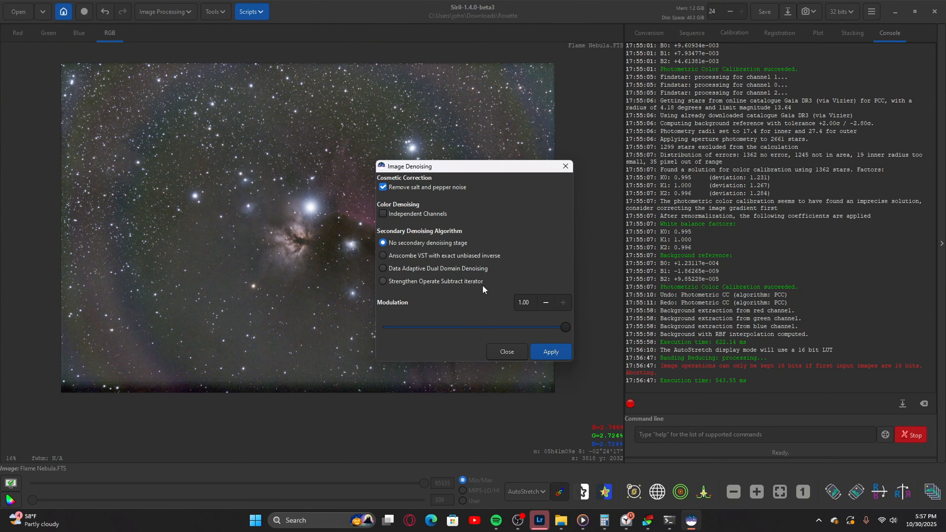
{"action": "left_click", "coordinate": [548, 350]}
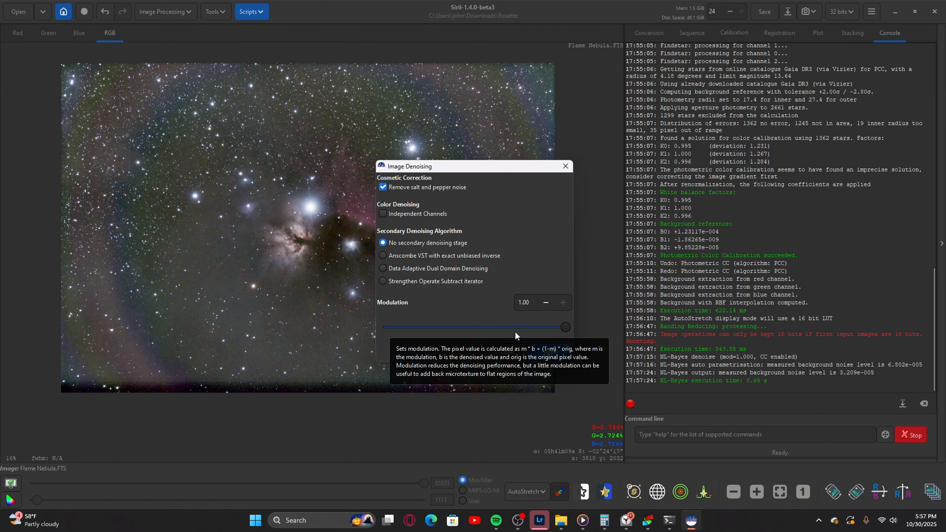
{"action": "left_click", "coordinate": [517, 353]}
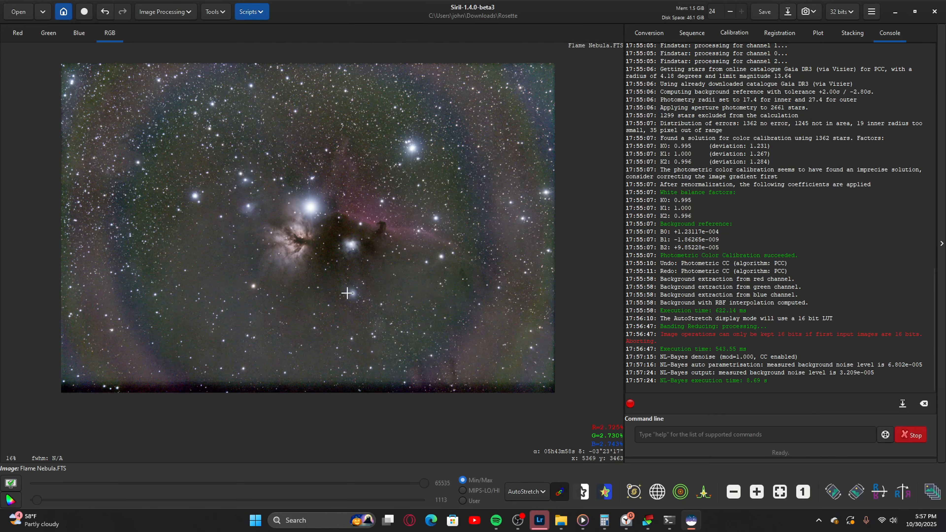
Compare the Horsehead region before and after denoising by repeatedly undoing and redoing the NL-Bayes denoise
{"action": "scroll", "coordinate": [321, 282], "scroll_direction": "up", "scroll_amount": 4}
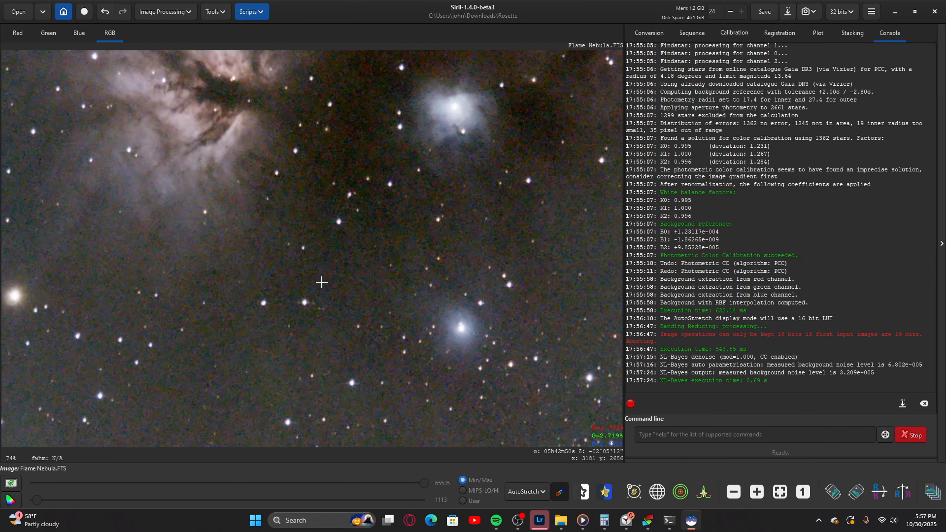
{"action": "left_click", "coordinate": [105, 14]}
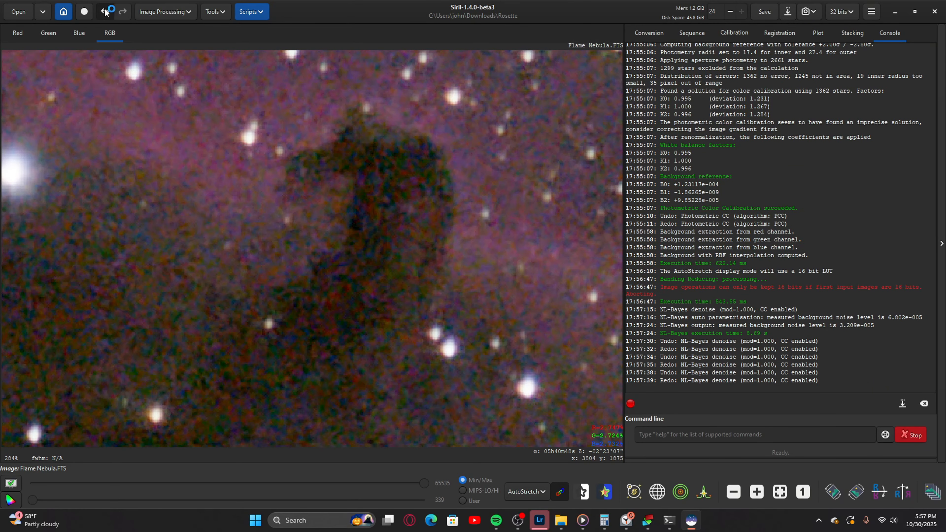
{"action": "left_click", "coordinate": [119, 13]}
{"action": "left_click", "coordinate": [105, 11]}
{"action": "left_click", "coordinate": [119, 13]}
{"action": "scroll", "coordinate": [331, 144], "scroll_direction": "down", "scroll_amount": 8}
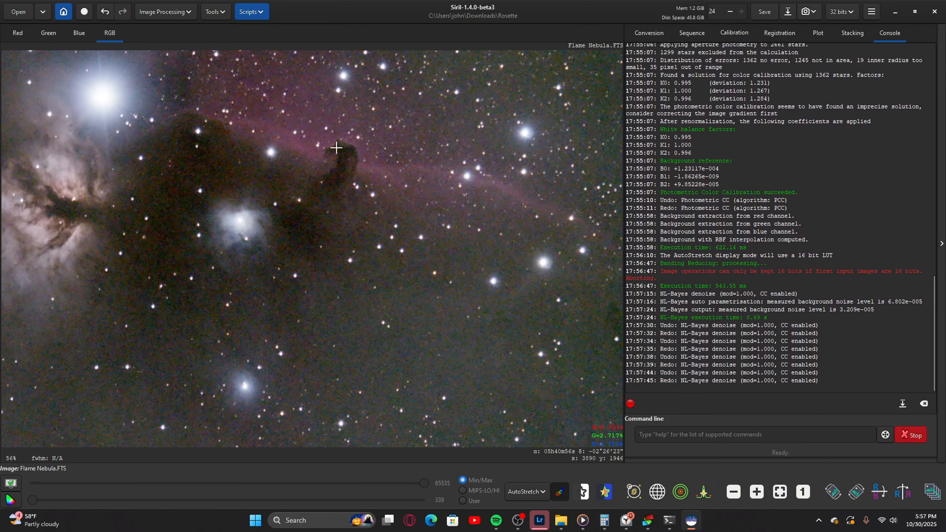
{"action": "scroll", "coordinate": [291, 113], "scroll_direction": "up", "scroll_amount": 2}
{"action": "scroll", "coordinate": [276, 106], "scroll_direction": "down", "scroll_amount": 3}
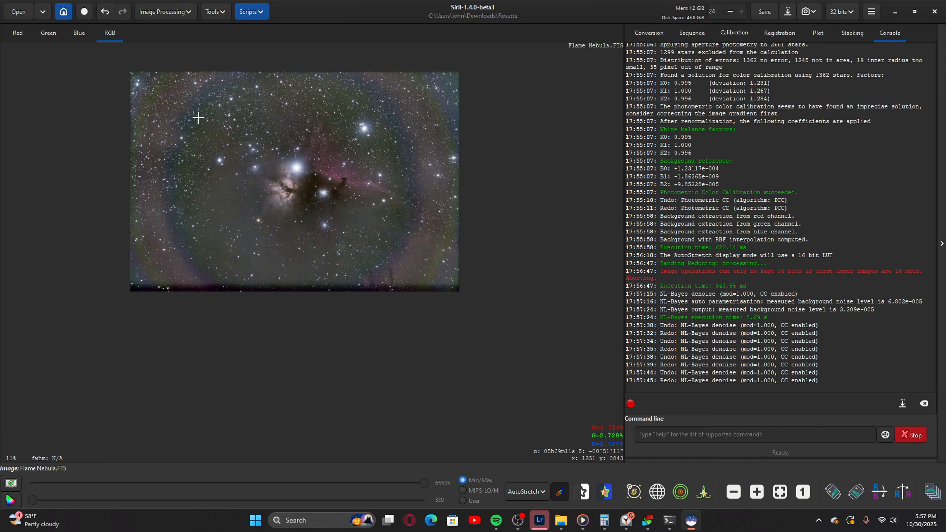
Crop the image to a selection of about 3310 x 2552 px framing the Flame and Horsehead nebulae
{"action": "left_click_drag", "start_coordinate": [198, 118], "coordinate": [426, 245]}
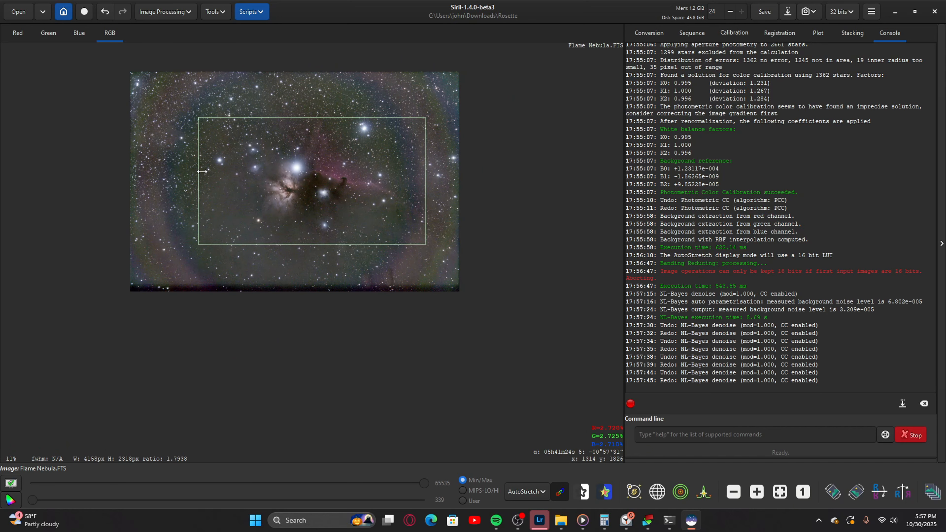
{"action": "left_click_drag", "start_coordinate": [201, 171], "coordinate": [223, 171]}
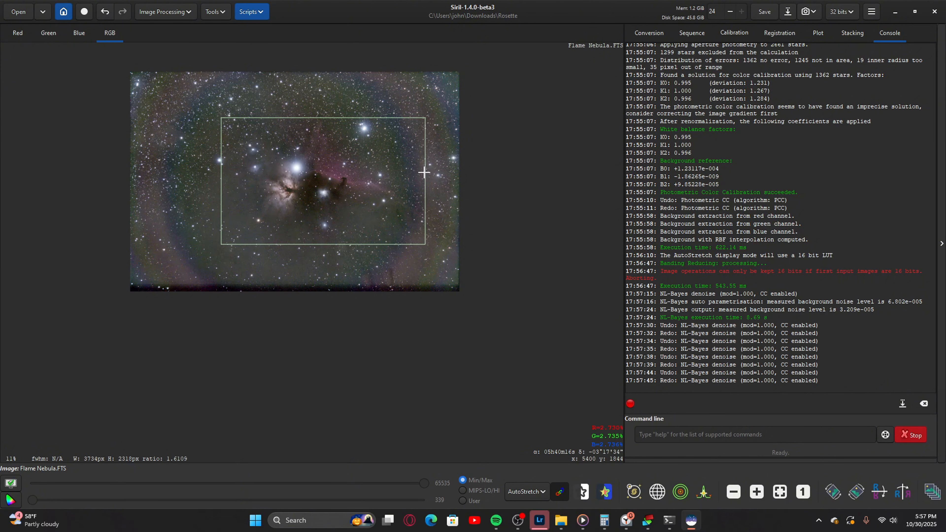
{"action": "left_click_drag", "start_coordinate": [424, 172], "coordinate": [415, 172]}
{"action": "left_click_drag", "start_coordinate": [337, 118], "coordinate": [340, 105]}
{"action": "left_click_drag", "start_coordinate": [416, 144], "coordinate": [401, 144]}
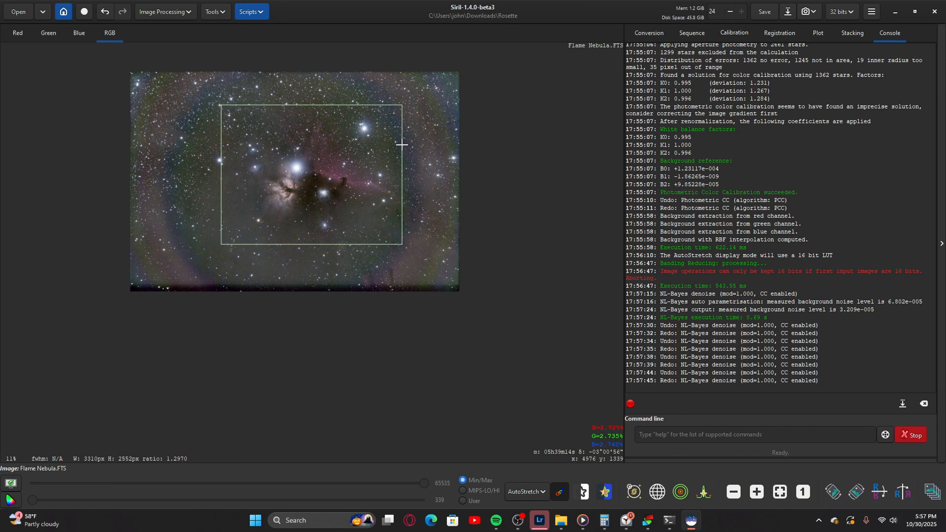
{"action": "right_click", "coordinate": [360, 161]}
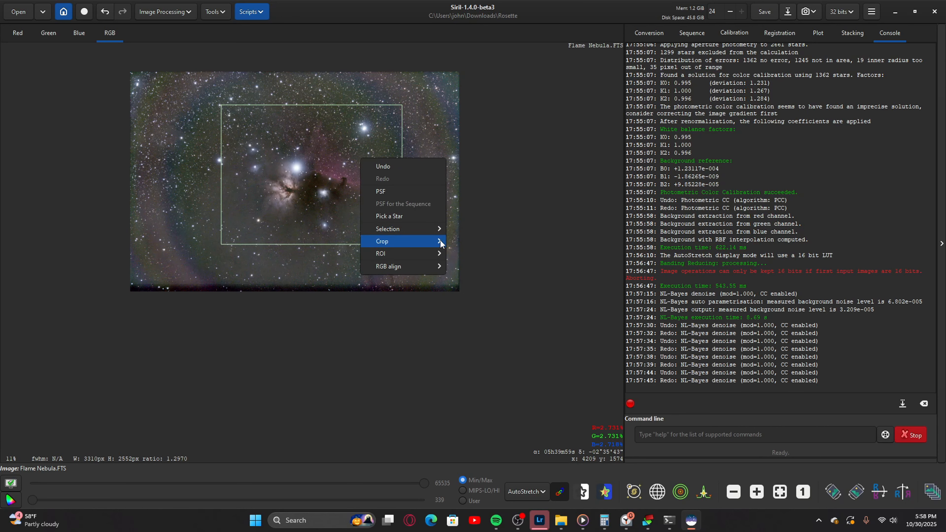
{"action": "left_click", "coordinate": [466, 241]}
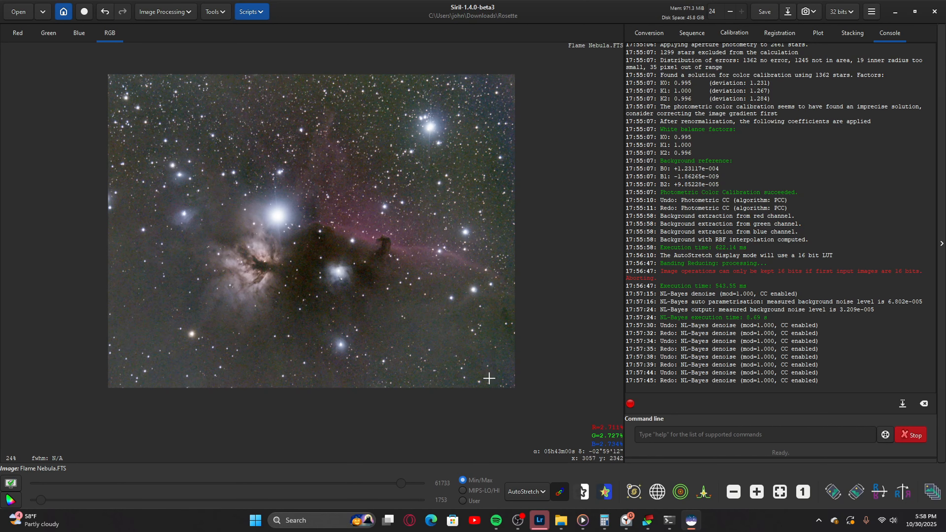
Switch the display mode to Linear and apply a first Histogram Transformation stretch with midtones at about 0.161
{"action": "left_click", "coordinate": [537, 492]}
{"action": "left_click", "coordinate": [523, 388]}
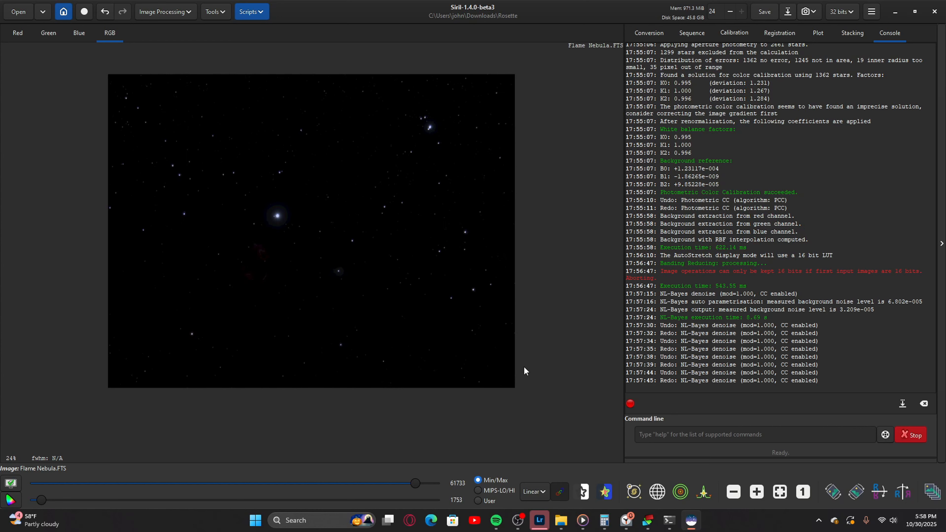
{"action": "left_click", "coordinate": [161, 12]}
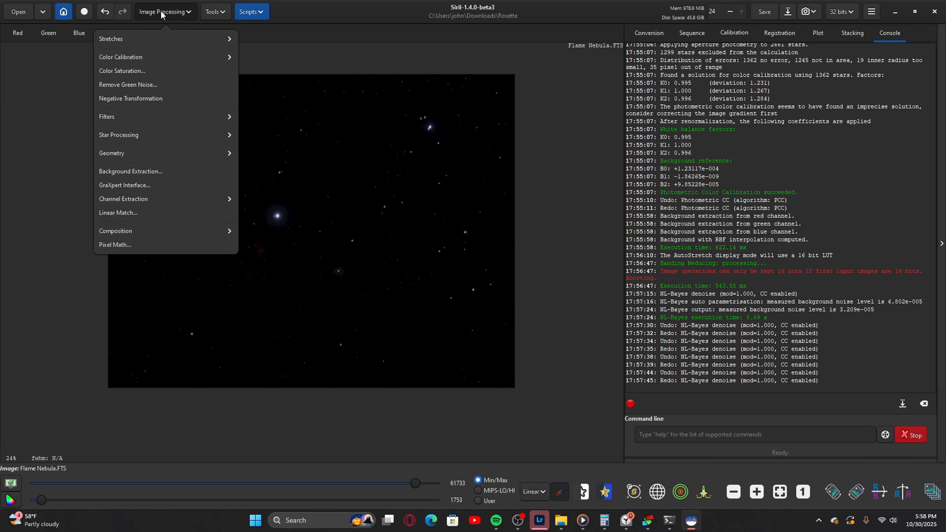
{"action": "left_click", "coordinate": [165, 38]}
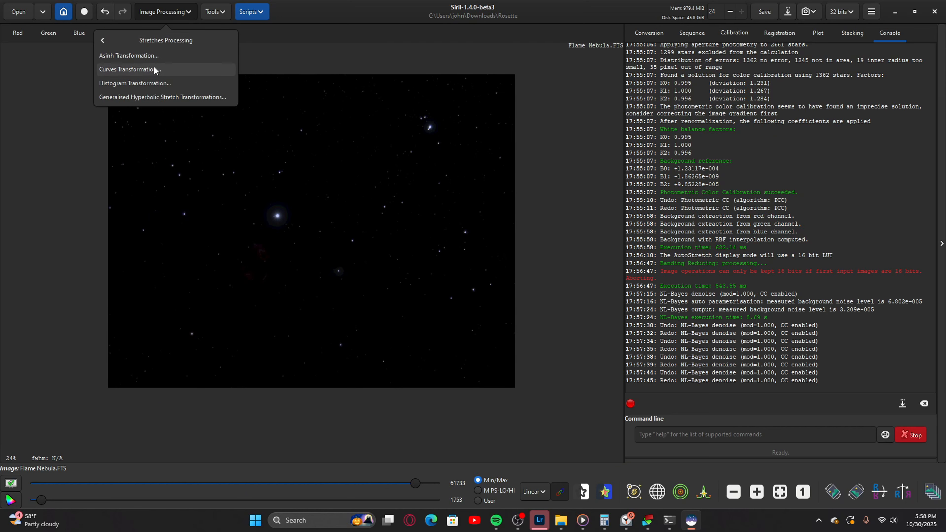
{"action": "left_click", "coordinate": [150, 83]}
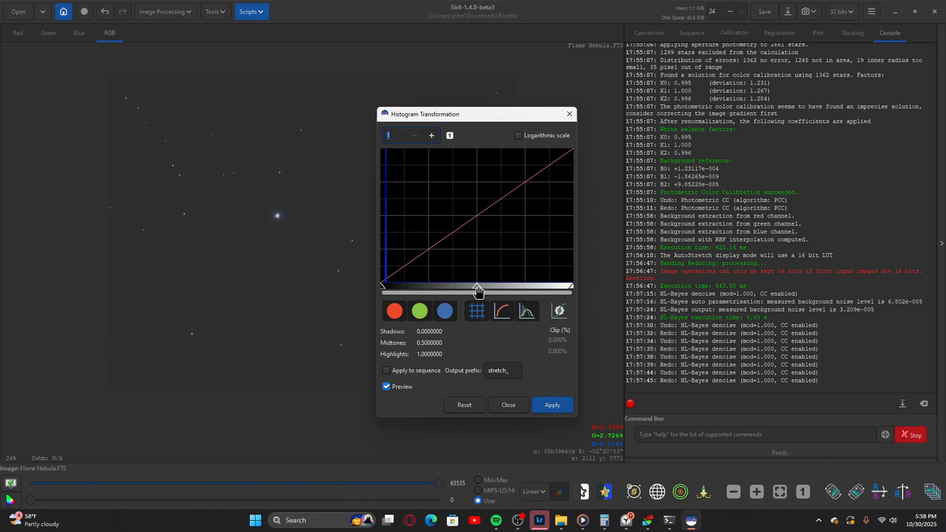
{"action": "left_click_drag", "start_coordinate": [477, 292], "coordinate": [411, 293]}
{"action": "left_click", "coordinate": [540, 410]}
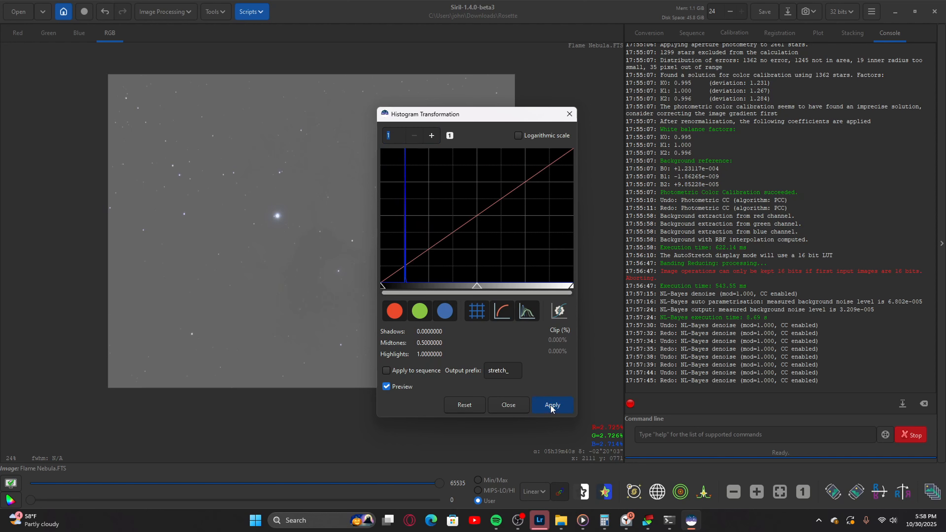
Apply two further histogram stretches, with shadows about 0.077 and midtones 0.316, and shadows about 0.074 and midtones 0.296
{"action": "left_click_drag", "start_coordinate": [477, 291], "coordinate": [441, 290]}
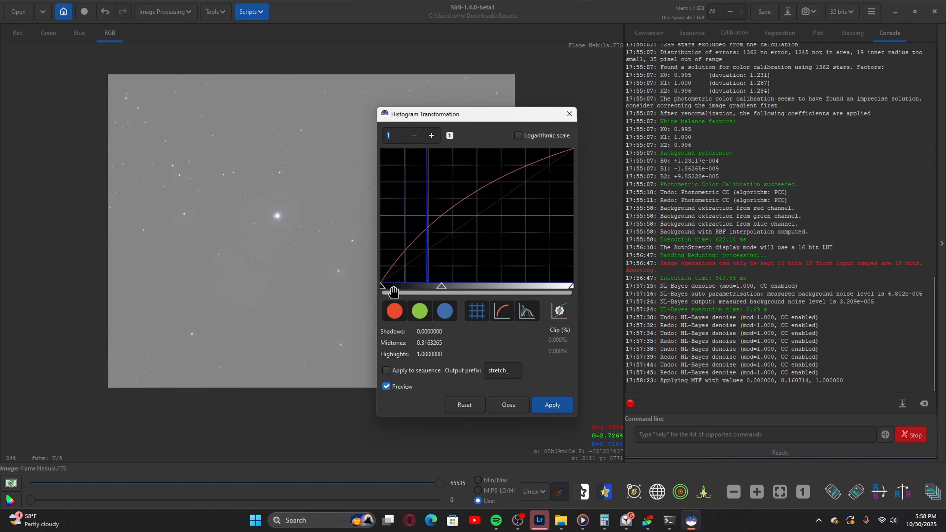
{"action": "left_click_drag", "start_coordinate": [382, 286], "coordinate": [395, 286]}
{"action": "left_click", "coordinate": [552, 404]}
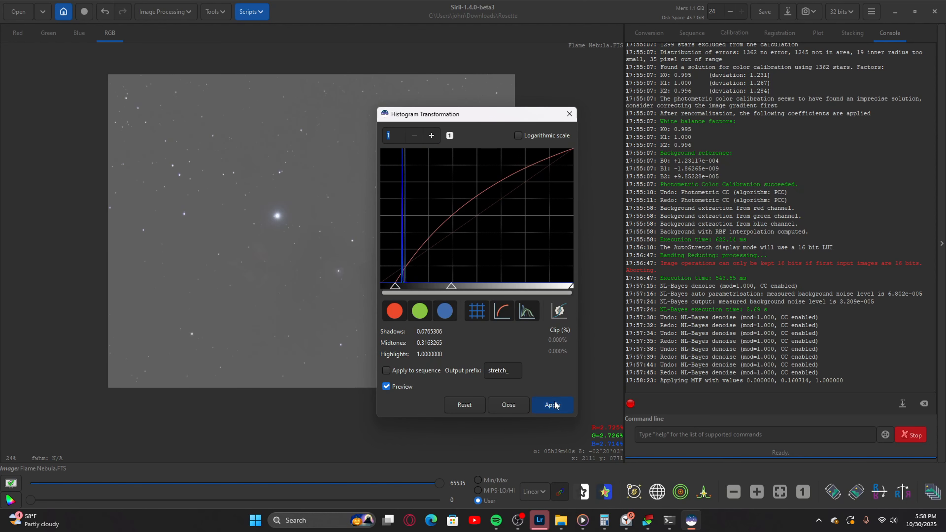
{"action": "left_click_drag", "start_coordinate": [476, 292], "coordinate": [441, 295]}
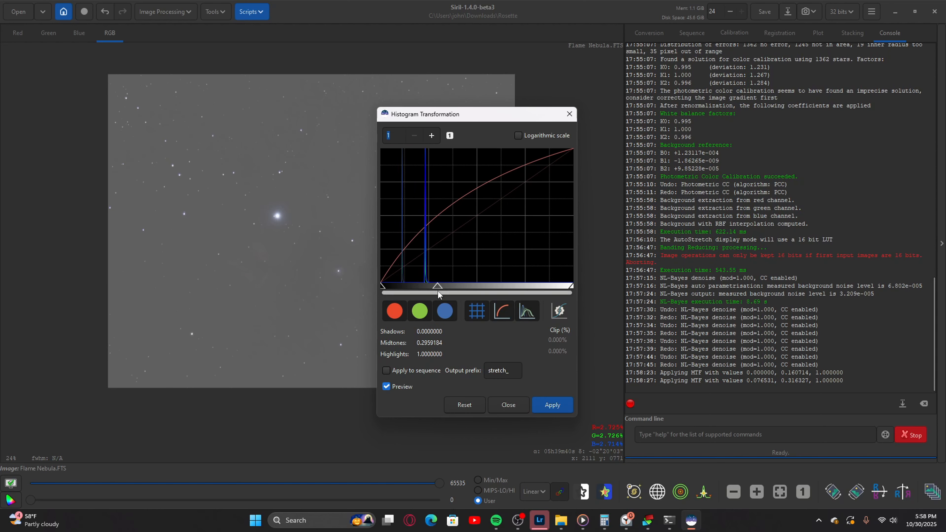
{"action": "left_click_drag", "start_coordinate": [383, 286], "coordinate": [395, 287]}
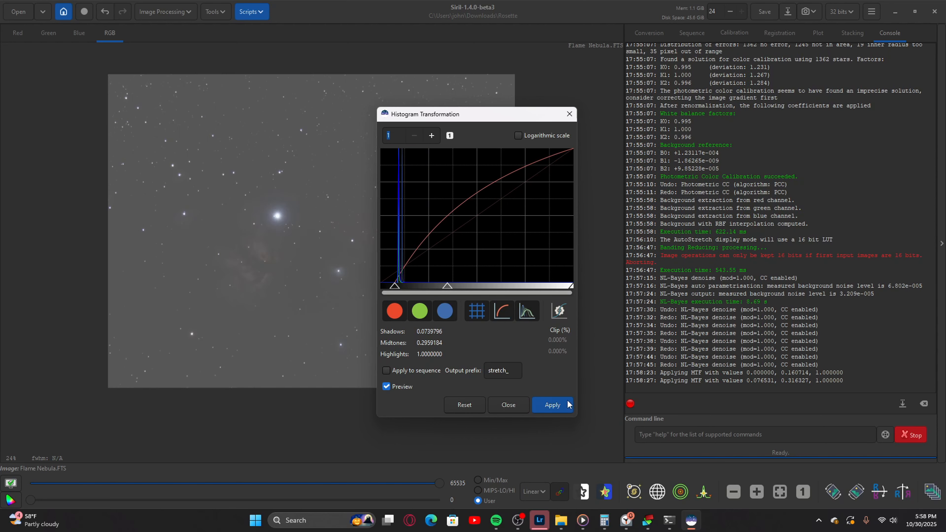
{"action": "left_click", "coordinate": [552, 405]}
Apply two more histogram stretches, with shadows about 0.056 and midtones 0.293, and shadows about 0.051 and midtones 0.291
{"action": "left_click_drag", "start_coordinate": [478, 290], "coordinate": [443, 292]}
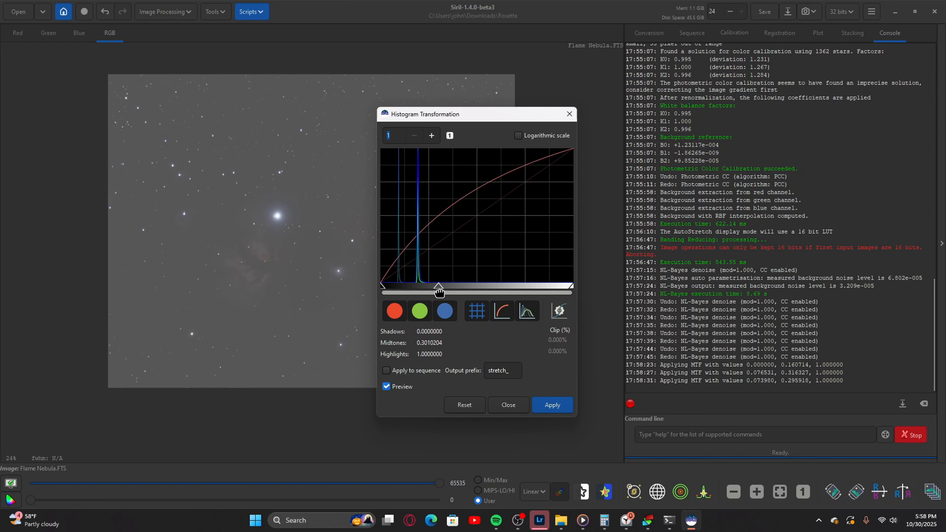
{"action": "left_click_drag", "start_coordinate": [382, 287], "coordinate": [392, 289]}
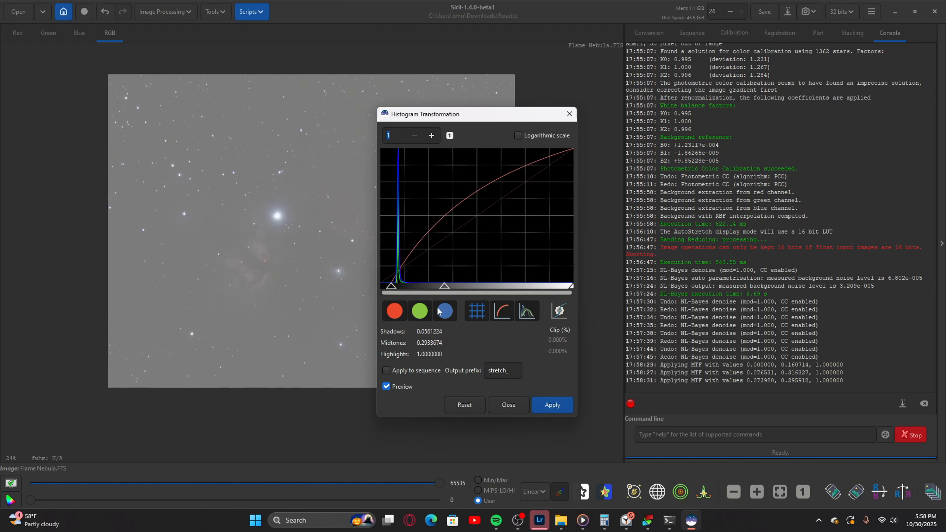
{"action": "left_click", "coordinate": [553, 405]}
{"action": "left_click_drag", "start_coordinate": [476, 290], "coordinate": [441, 291]}
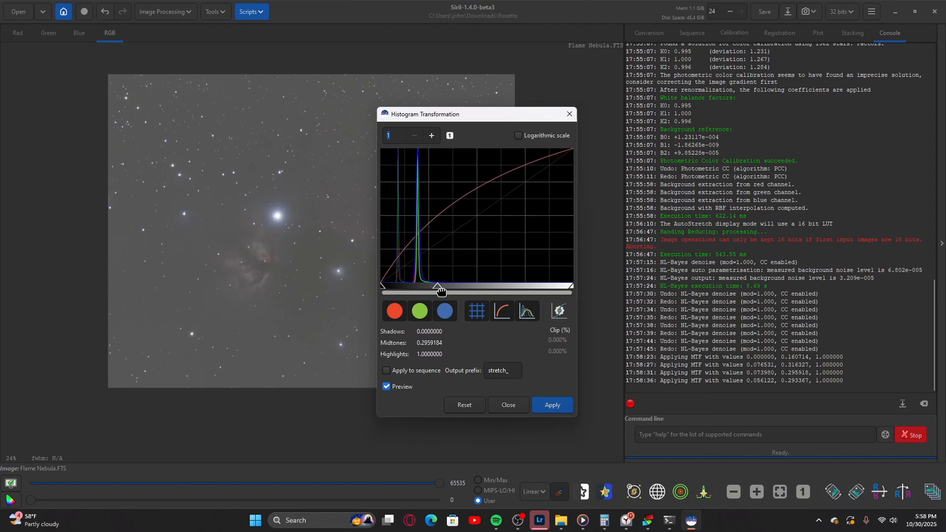
{"action": "left_click_drag", "start_coordinate": [382, 287], "coordinate": [390, 287]}
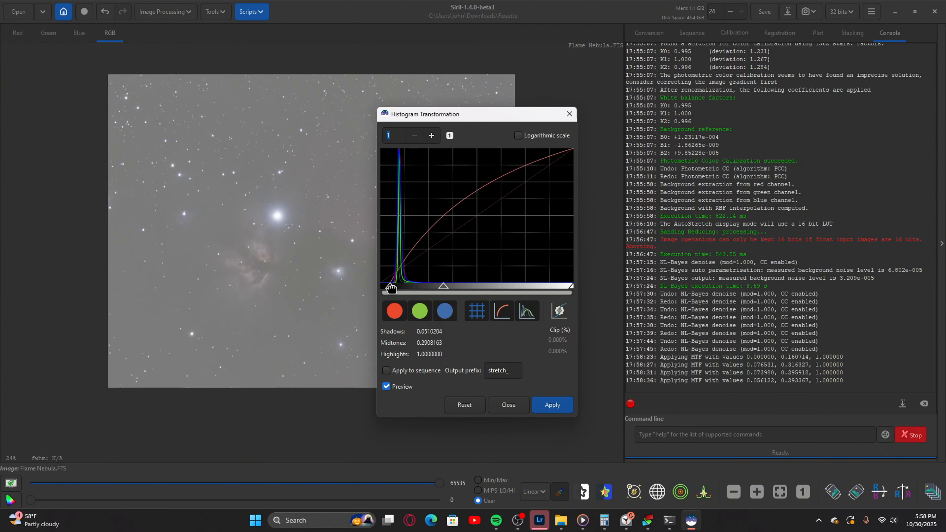
{"action": "left_click", "coordinate": [552, 404]}
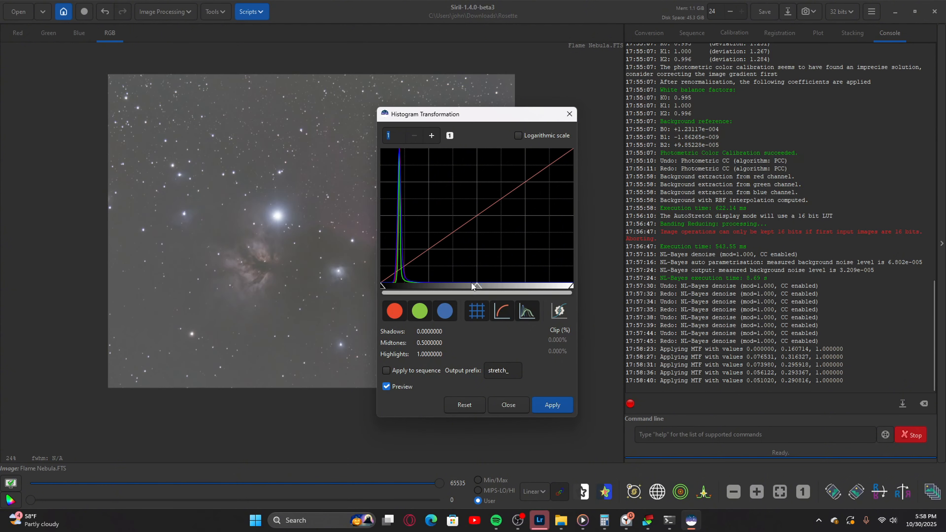
Finish the histogram stretching with successive applications at shadows/midtones of about 0.036/0.334, 0.038/0.388 and 0.018/0.500
{"action": "left_click_drag", "start_coordinate": [472, 286], "coordinate": [446, 286]}
{"action": "left_click_drag", "start_coordinate": [383, 286], "coordinate": [387, 287]}
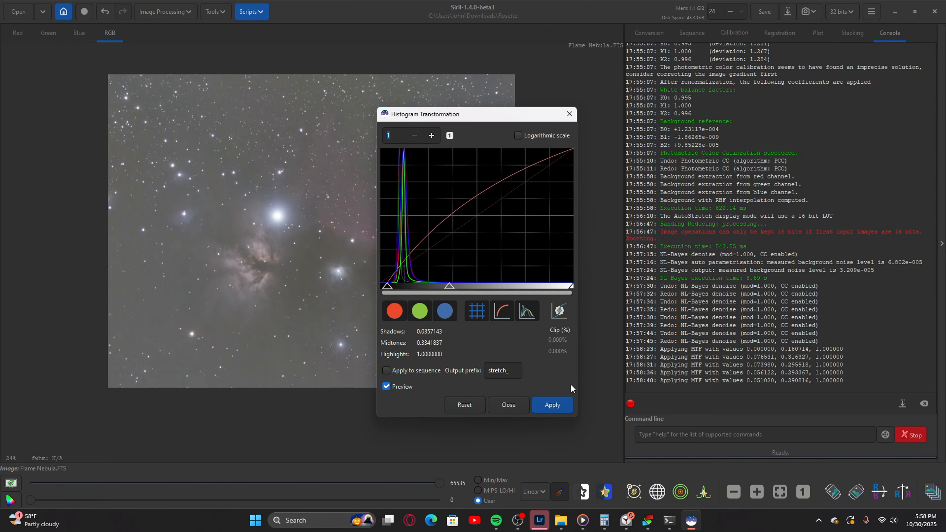
{"action": "left_click", "coordinate": [554, 404]}
{"action": "left_click_drag", "start_coordinate": [477, 286], "coordinate": [457, 286]}
{"action": "left_click_drag", "start_coordinate": [383, 286], "coordinate": [387, 286]}
{"action": "left_click", "coordinate": [552, 404]}
{"action": "left_click", "coordinate": [552, 404]}
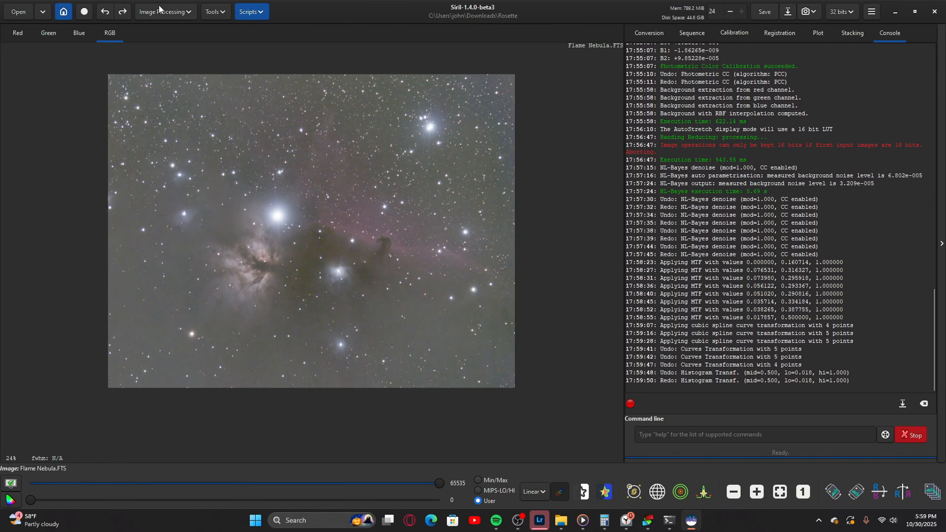
Apply a cubic spline Curves Transformation with a slightly lowered shadow point and a highlight point raised to about X 0.70, Y 0.87
{"action": "left_click", "coordinate": [160, 8]}
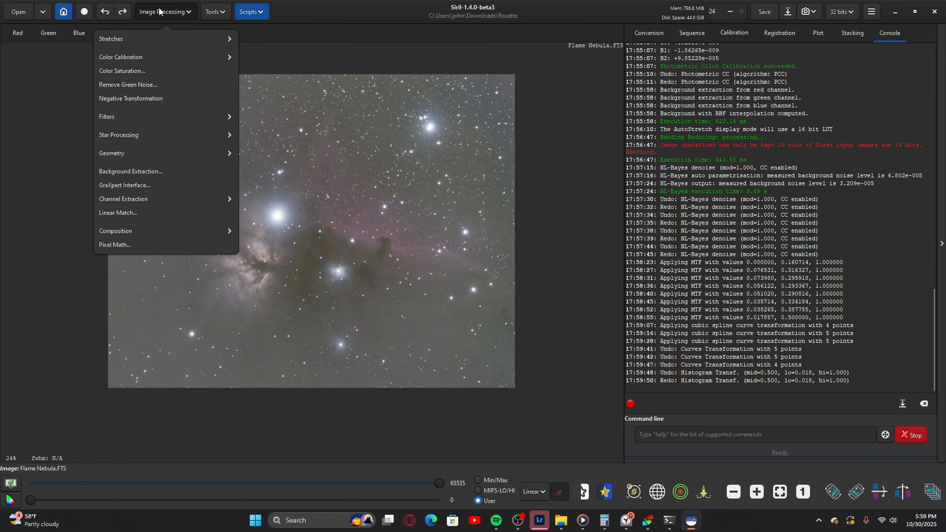
{"action": "left_click", "coordinate": [148, 44]}
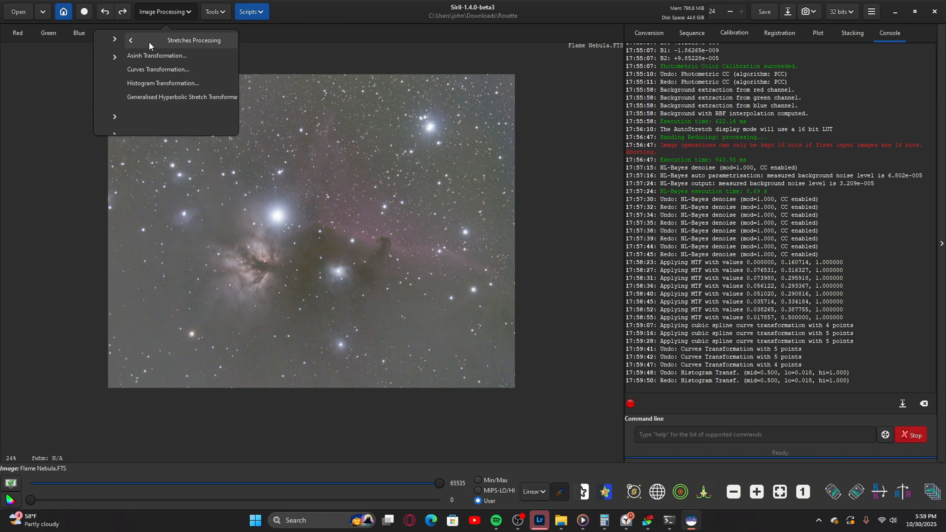
{"action": "left_click", "coordinate": [142, 70]}
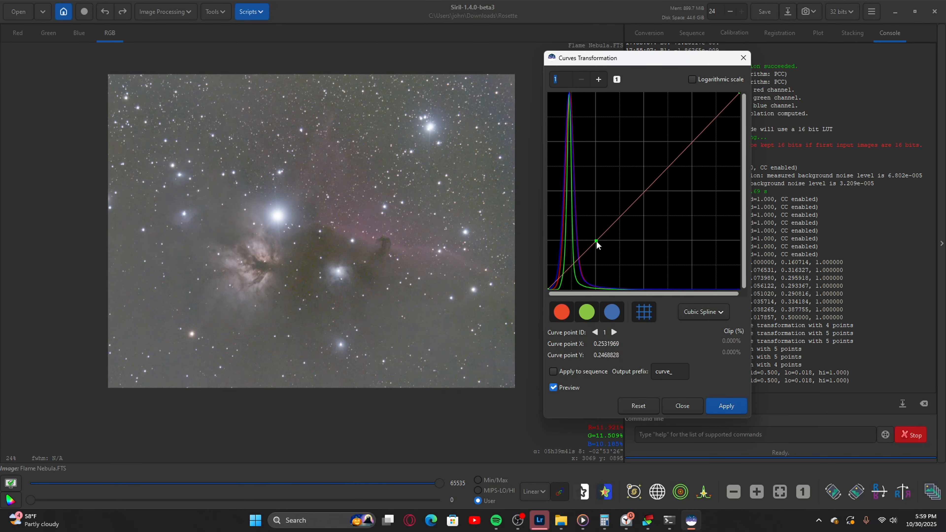
{"action": "left_click", "coordinate": [598, 247]}
{"action": "left_click_drag", "start_coordinate": [695, 143], "coordinate": [682, 118]}
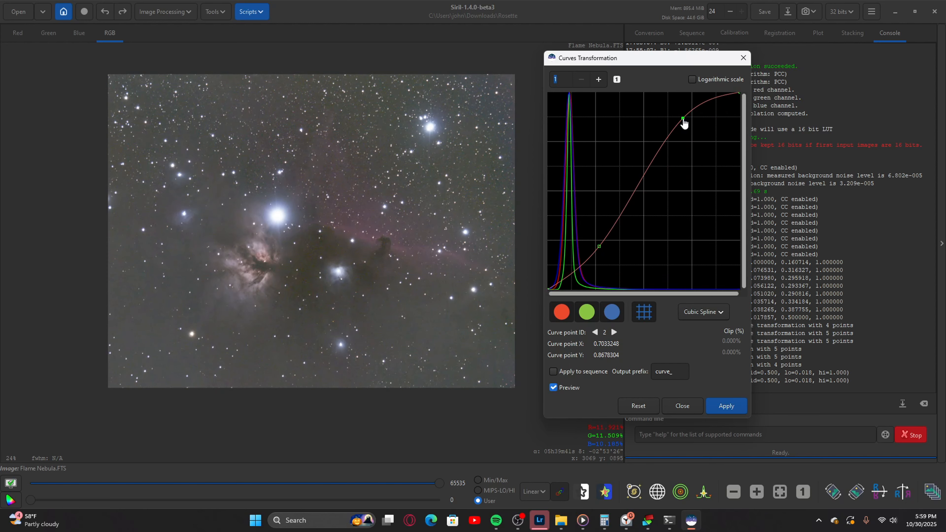
{"action": "left_click", "coordinate": [726, 406]}
Apply a second cubic spline curve with three added points in the shadows, midtones and highlights
{"action": "left_click", "coordinate": [600, 247]}
{"action": "left_click", "coordinate": [648, 196]}
{"action": "left_click", "coordinate": [677, 151]}
{"action": "left_click", "coordinate": [726, 405]}
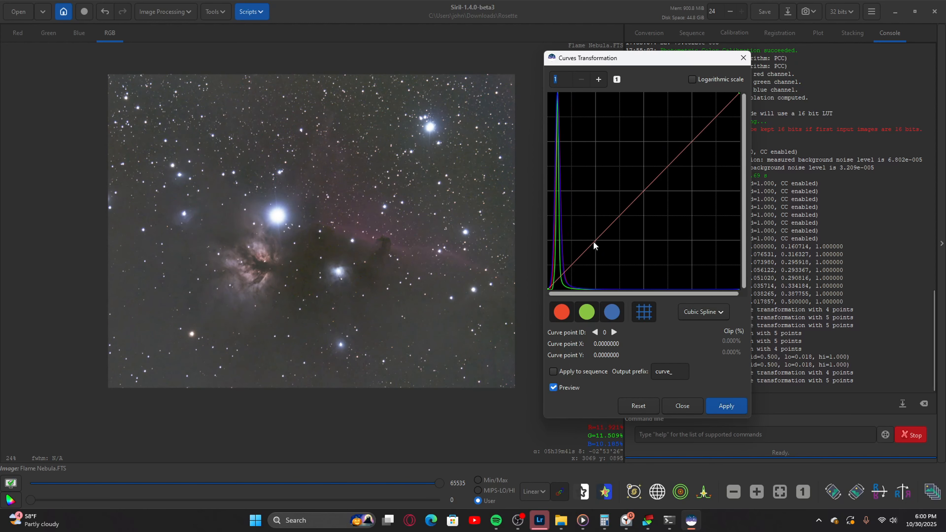
Apply a third S-shaped curve with a lowered shadow point and a raised highlight point, and close the Curves Transformation
{"action": "left_click", "coordinate": [598, 246]}
{"action": "left_click", "coordinate": [685, 124]}
{"action": "left_click_drag", "start_coordinate": [685, 124], "coordinate": [684, 127]}
{"action": "left_click_drag", "start_coordinate": [598, 247], "coordinate": [600, 245]}
{"action": "left_click", "coordinate": [726, 405]}
{"action": "left_click", "coordinate": [683, 405]}
Apply a global Color Saturation adjustment with an amount of 0.04 and a background factor of about 1.03
{"action": "left_click", "coordinate": [142, 16]}
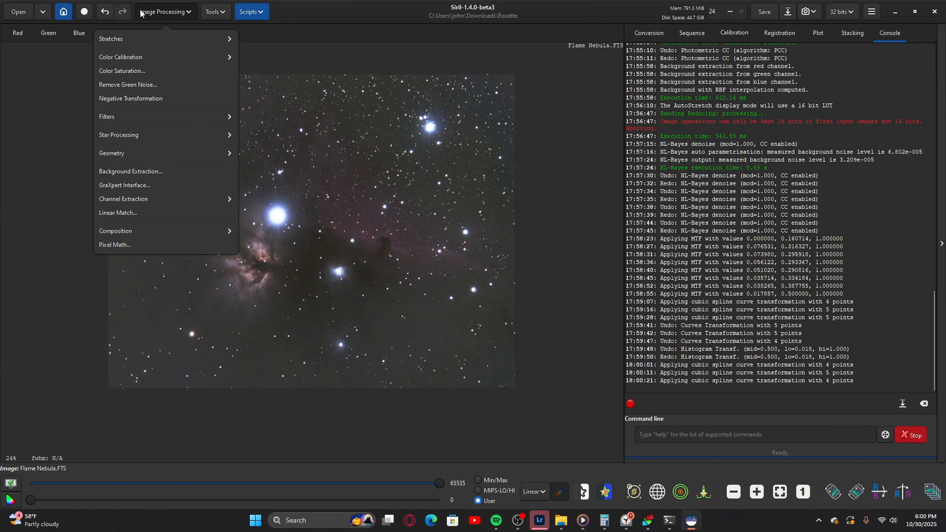
{"action": "left_click", "coordinate": [137, 71]}
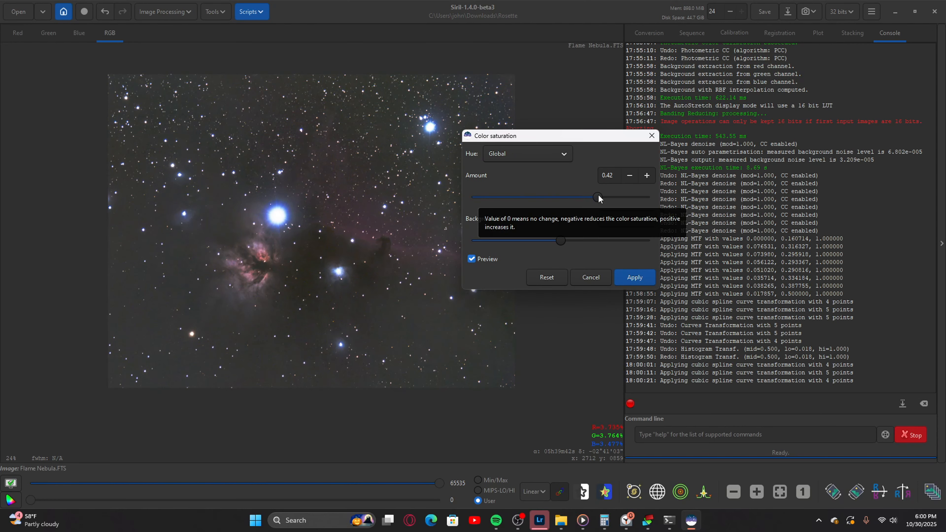
{"action": "left_click_drag", "start_coordinate": [598, 197], "coordinate": [463, 206]}
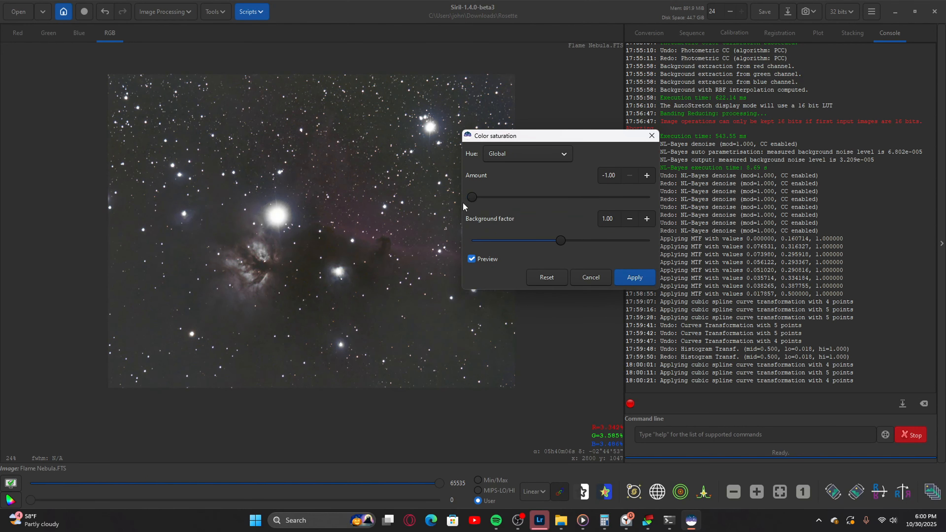
{"action": "left_click_drag", "start_coordinate": [560, 197], "coordinate": [564, 197]}
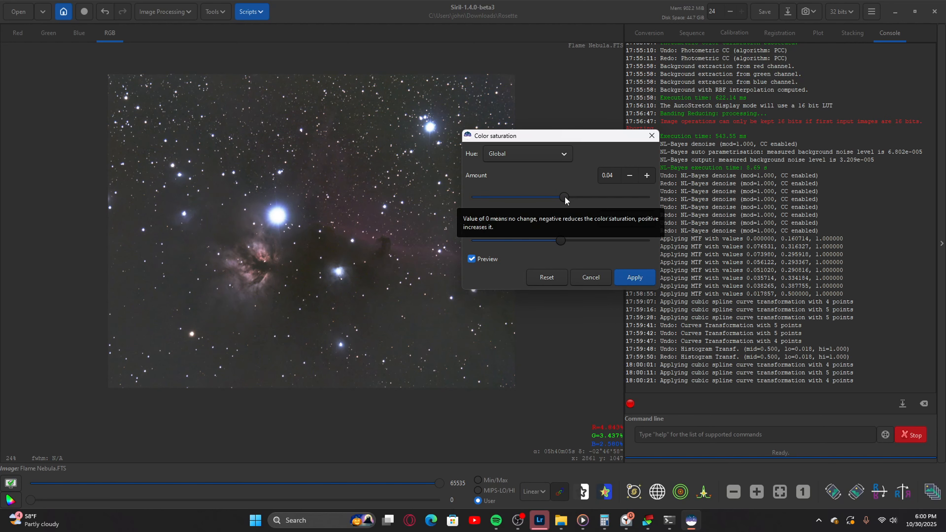
{"action": "mouse_move", "coordinate": [560, 241]}
{"action": "left_mouse_down"}
{"action": "mouse_move", "coordinate": [579, 240]}
{"action": "mouse_move", "coordinate": [493, 244]}
{"action": "mouse_move", "coordinate": [677, 246]}
{"action": "mouse_move", "coordinate": [553, 244]}
{"action": "left_mouse_up"}
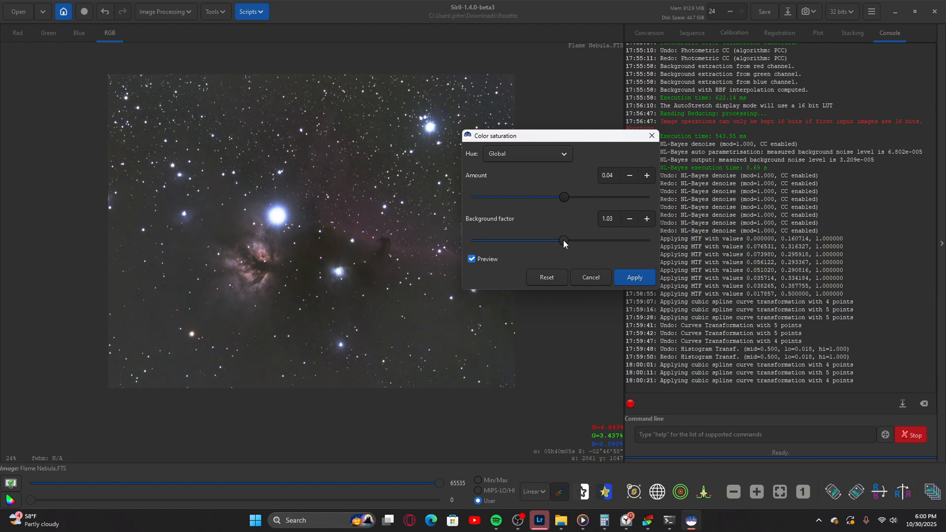
{"action": "left_click", "coordinate": [634, 277]}
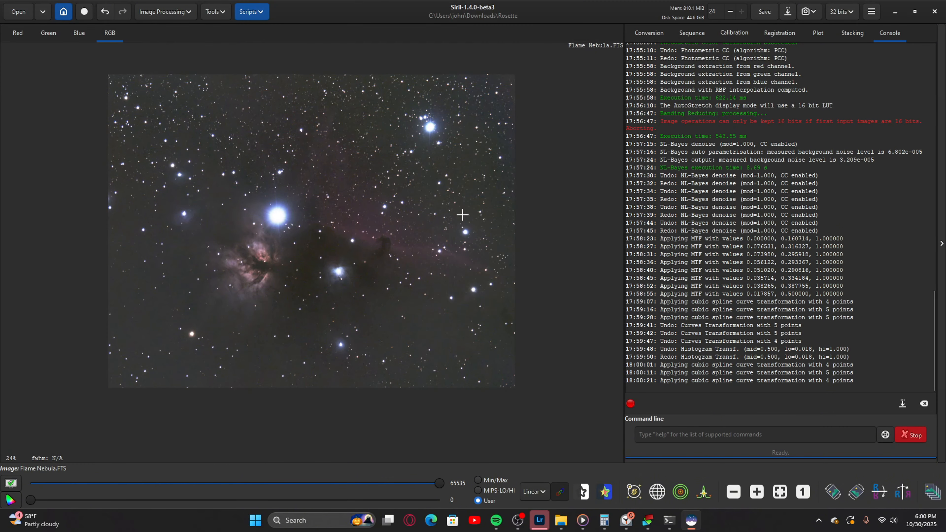
{"action": "scroll", "coordinate": [401, 198], "scroll_direction": "down", "scroll_amount": 1}
{"action": "scroll", "coordinate": [387, 187], "scroll_direction": "up", "scroll_amount": 1}
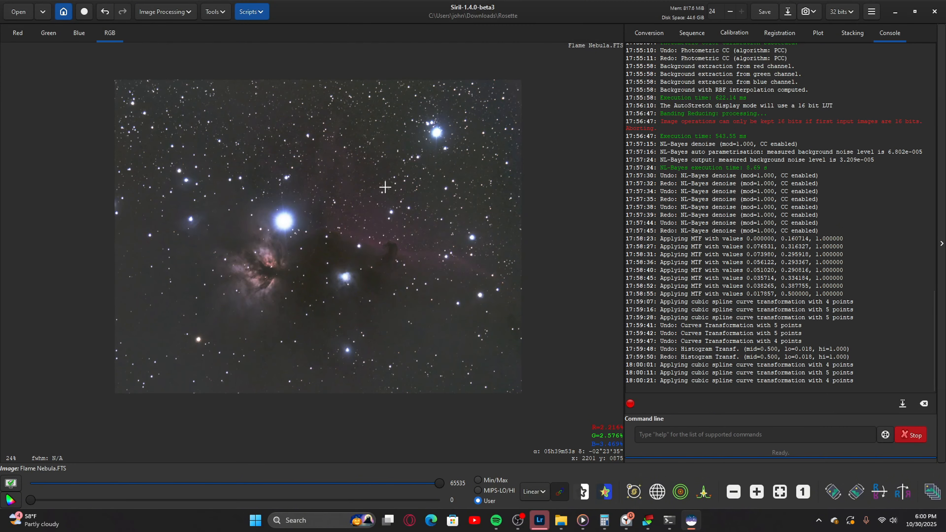
Apply a Histogram Transformation with the midtones lowered to about 0.457
{"action": "left_click", "coordinate": [167, 15]}
{"action": "left_click", "coordinate": [139, 45]}
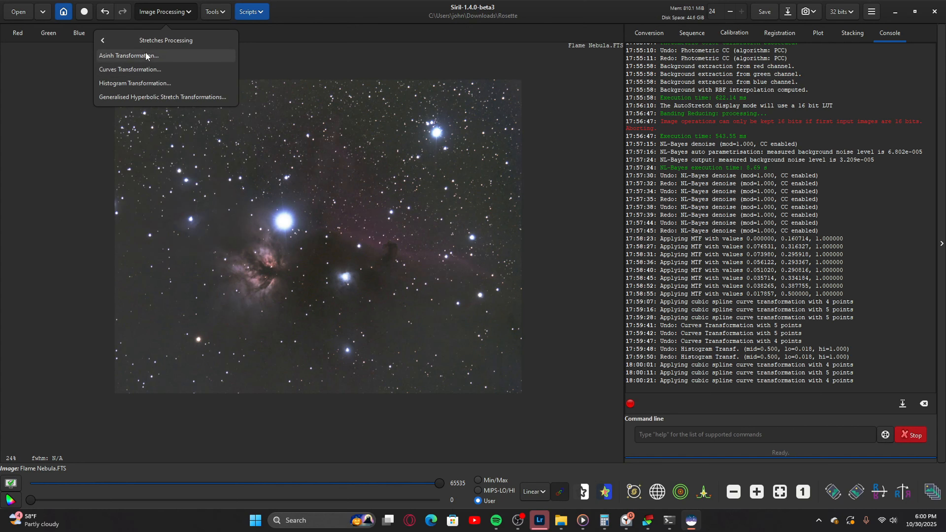
{"action": "left_click", "coordinate": [139, 83]}
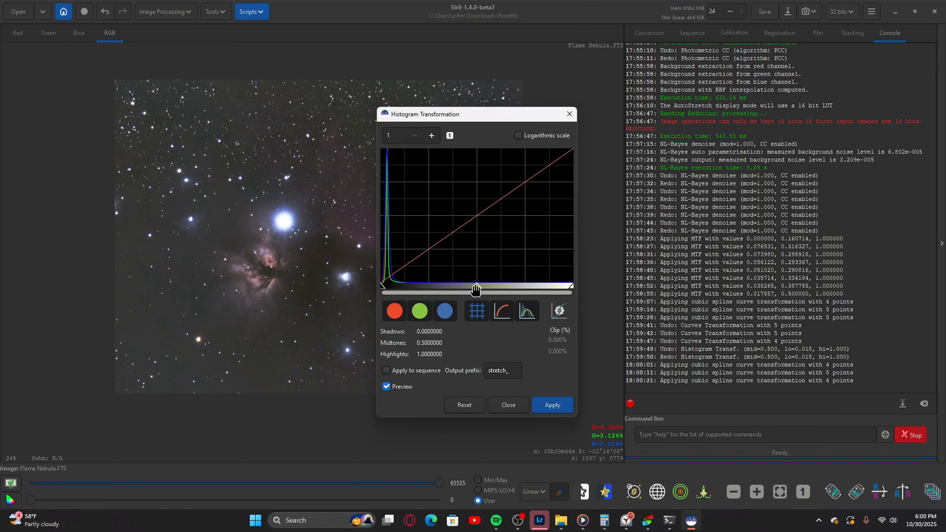
{"action": "left_click_drag", "start_coordinate": [475, 289], "coordinate": [468, 289]}
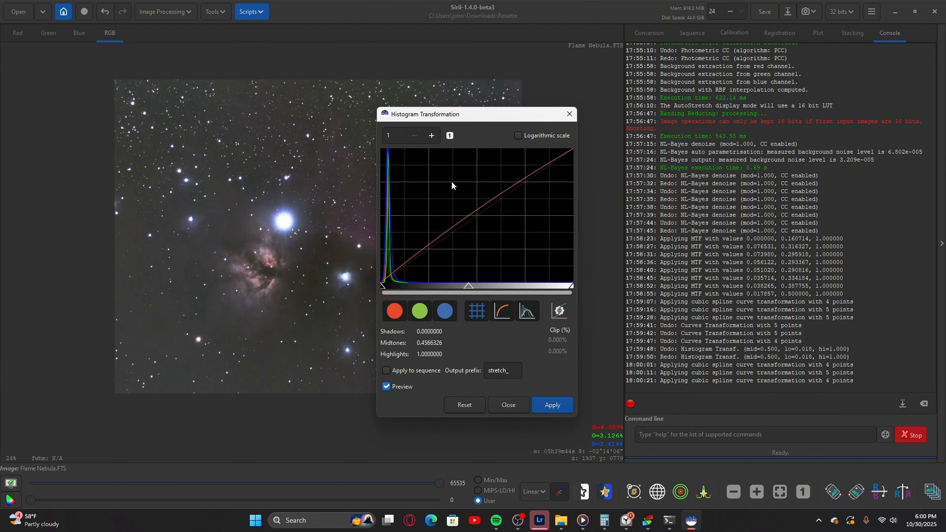
{"action": "left_click_drag", "start_coordinate": [441, 116], "coordinate": [538, 81]}
{"action": "left_click", "coordinate": [656, 370]}
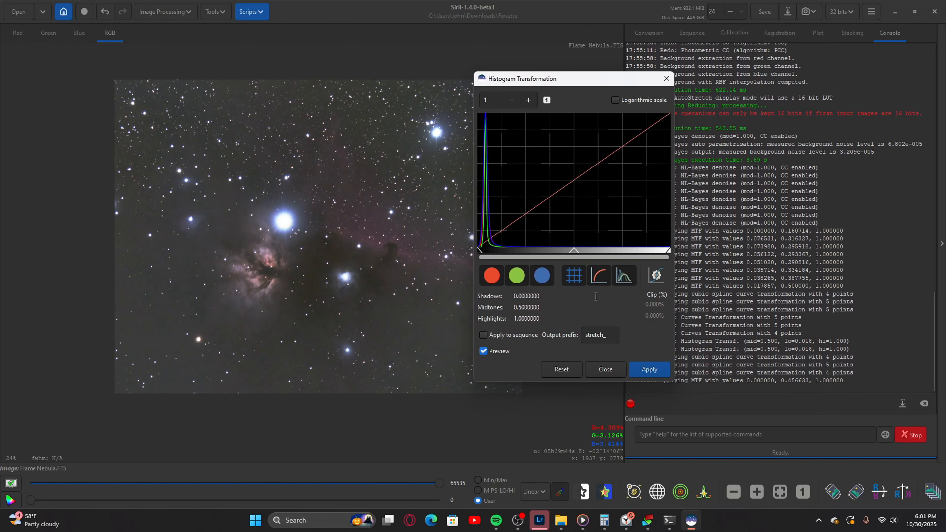
Apply further histogram stretches with midtones of about 0.462 and 0.472, and one with shadows/midtones of about 0.008/0.468
{"action": "left_click_drag", "start_coordinate": [574, 252], "coordinate": [568, 252]}
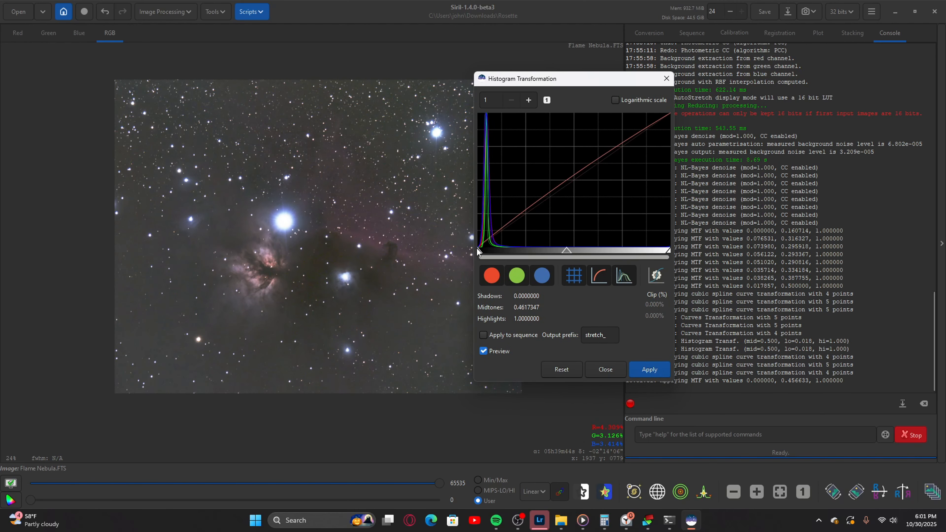
{"action": "left_click", "coordinate": [652, 371]}
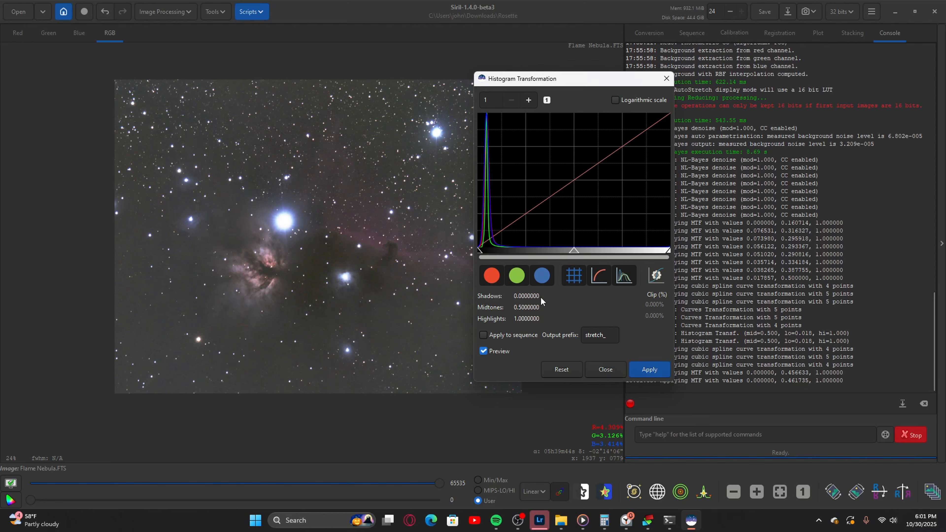
{"action": "left_click_drag", "start_coordinate": [571, 252], "coordinate": [569, 248]}
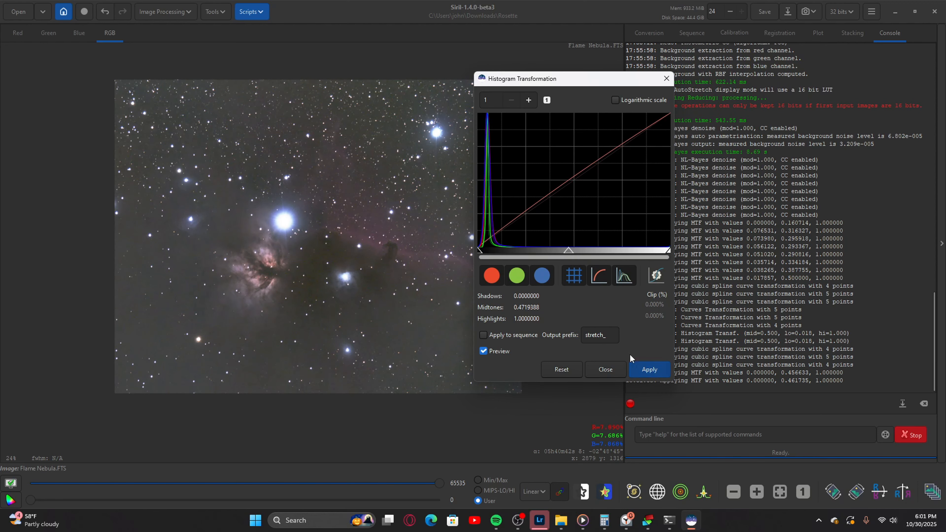
{"action": "left_click", "coordinate": [649, 369]}
{"action": "left_click_drag", "start_coordinate": [480, 250], "coordinate": [481, 250]}
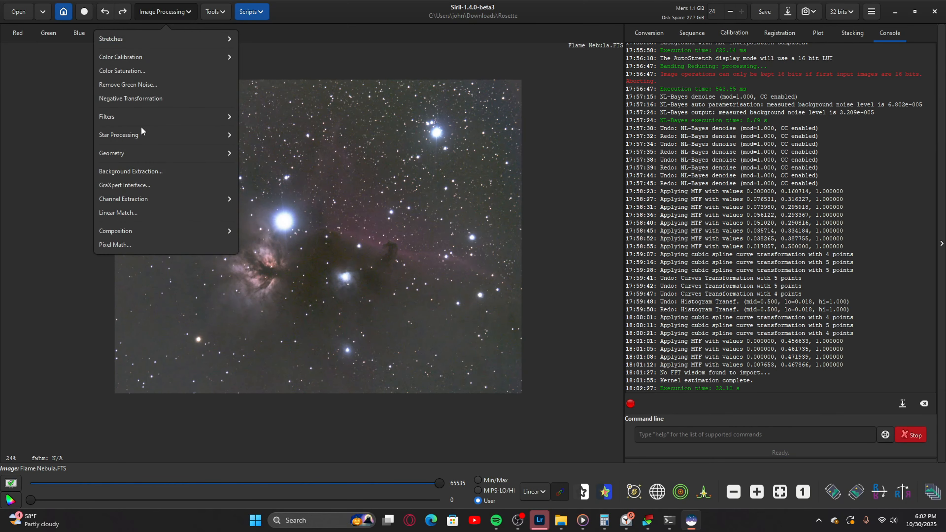
Generate RBF Background Extraction samples at 20 per line and remove those over the red nebulosity around the Horsehead
{"action": "left_click", "coordinate": [146, 171]}
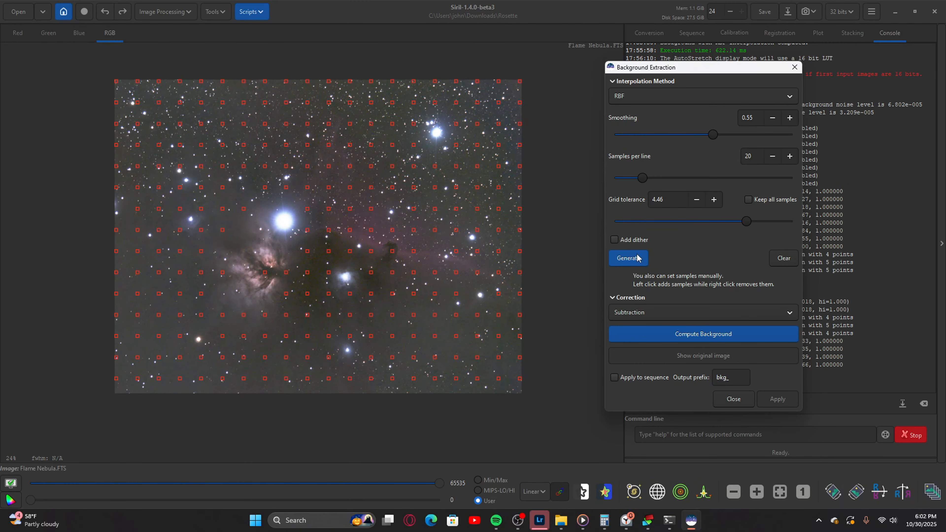
{"action": "right_click", "coordinate": [337, 146]}
{"action": "right_click", "coordinate": [335, 123]}
{"action": "right_click", "coordinate": [331, 170]}
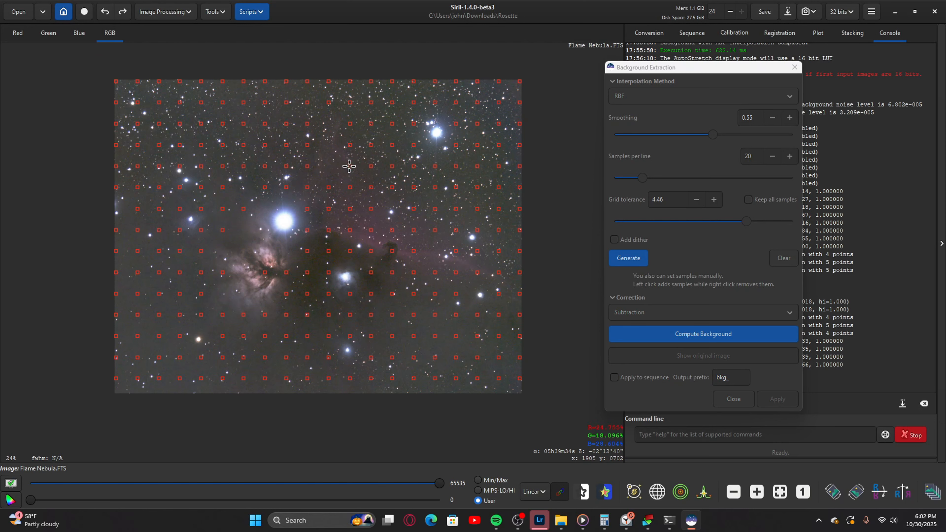
{"action": "right_click", "coordinate": [349, 166]}
{"action": "right_click", "coordinate": [334, 186]}
{"action": "right_click", "coordinate": [336, 192]}
{"action": "right_click", "coordinate": [340, 211]}
{"action": "right_click", "coordinate": [345, 212]}
{"action": "right_click", "coordinate": [334, 233]}
{"action": "right_click", "coordinate": [356, 235]}
{"action": "right_click", "coordinate": [369, 252]}
{"action": "right_click", "coordinate": [393, 252]}
{"action": "right_click", "coordinate": [389, 234]}
{"action": "right_click", "coordinate": [376, 224]}
{"action": "right_click", "coordinate": [372, 205]}
{"action": "right_click", "coordinate": [374, 192]}
Regenerate the background samples, then compute and apply the background extraction with Subtraction correction
{"action": "left_click", "coordinate": [628, 258]}
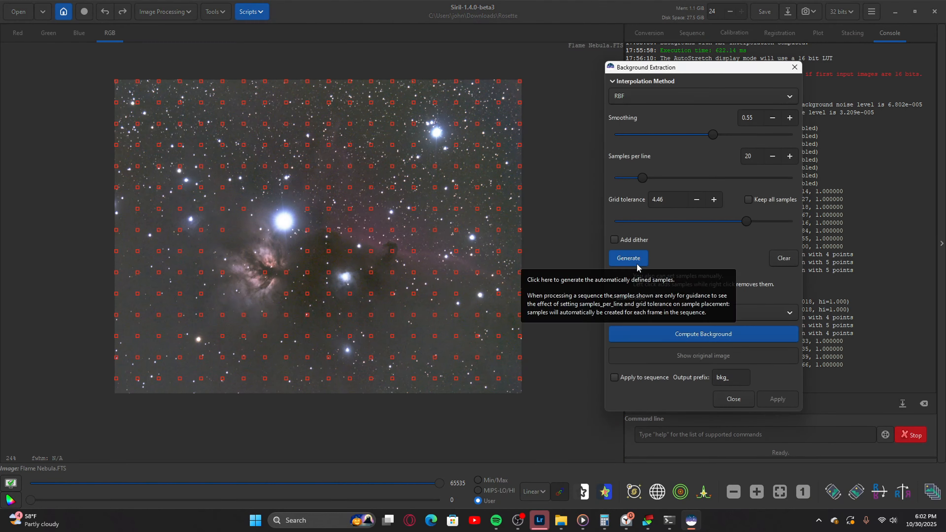
{"action": "left_click", "coordinate": [703, 333]}
{"action": "left_click", "coordinate": [777, 398]}
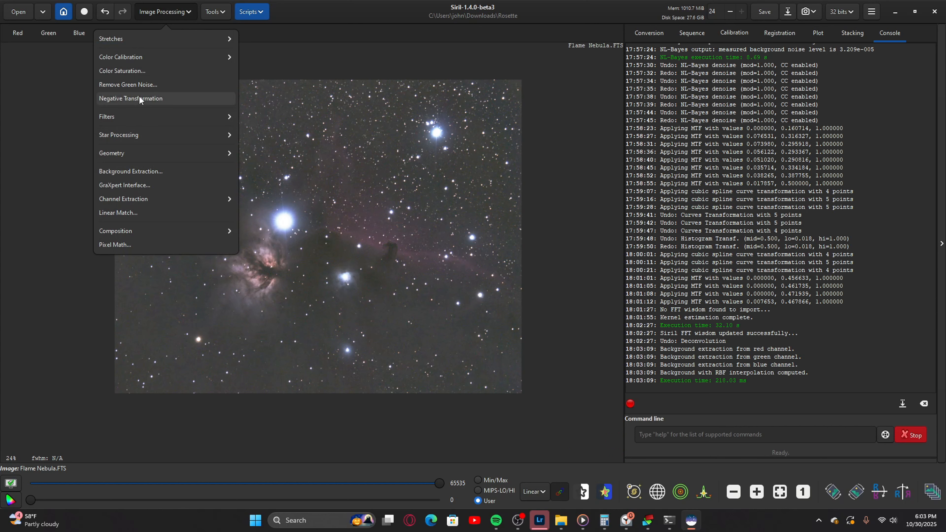
Apply a cubic spline curve with points at about X 0.06/Y 0.05, X 0.47/Y 0.53 and X 0.73/Y 0.79, and close the Curves Transformation
{"action": "left_click", "coordinate": [123, 39]}
{"action": "left_click", "coordinate": [123, 70]}
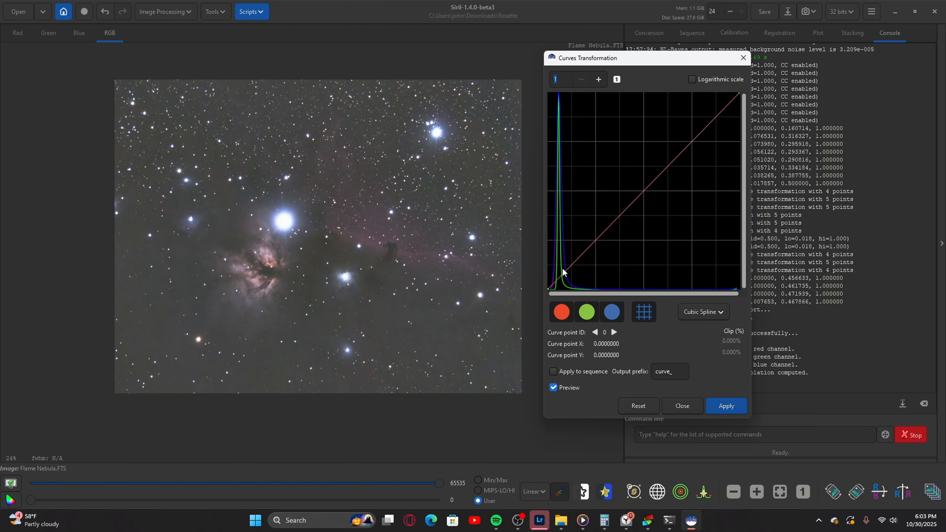
{"action": "left_click", "coordinate": [560, 277]}
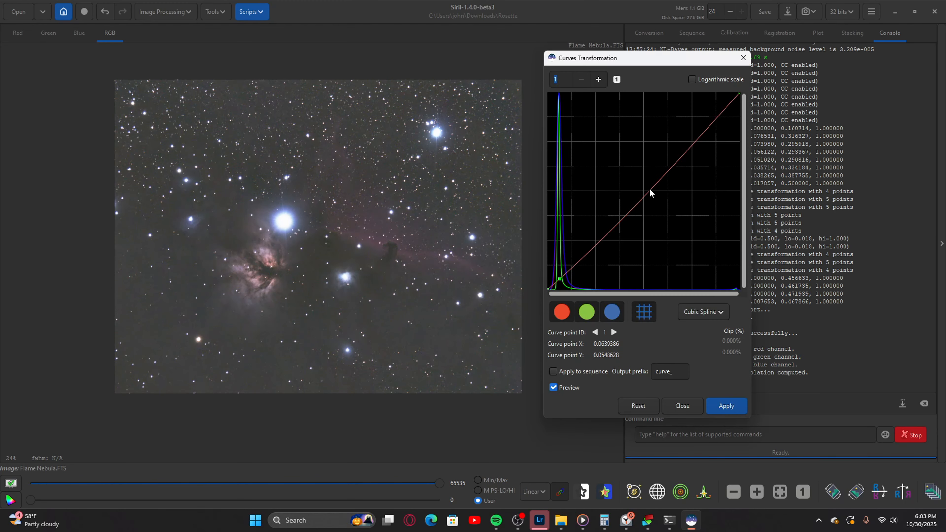
{"action": "left_click_drag", "start_coordinate": [691, 145], "coordinate": [688, 135]}
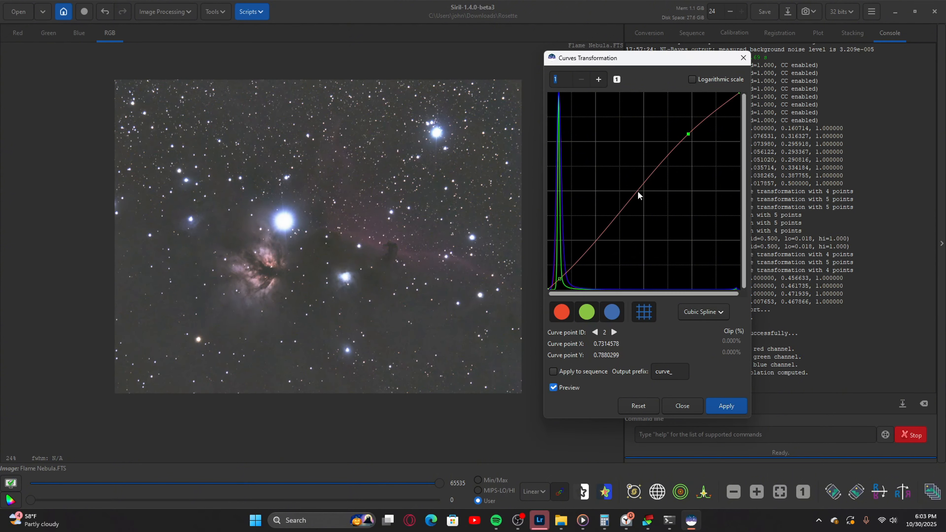
{"action": "left_click_drag", "start_coordinate": [637, 194], "coordinate": [638, 185]}
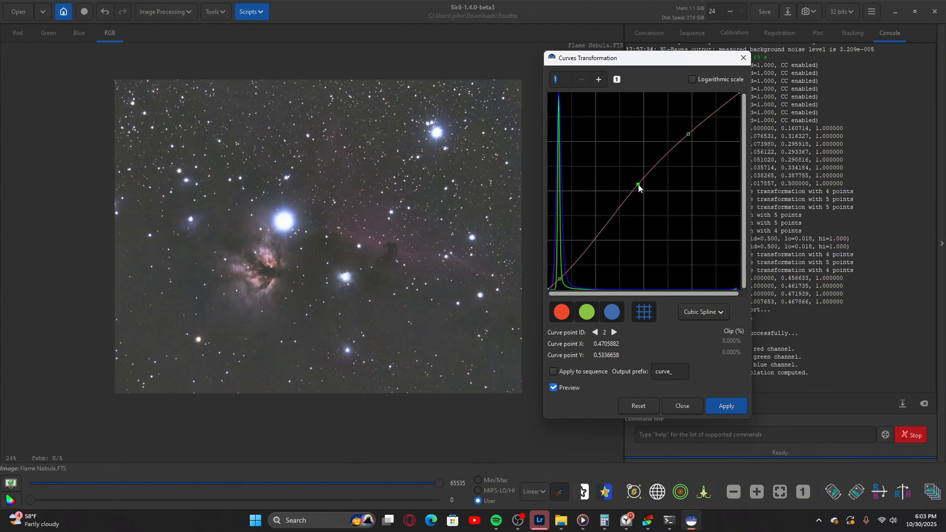
{"action": "left_click", "coordinate": [732, 407]}
{"action": "left_click", "coordinate": [684, 405]}
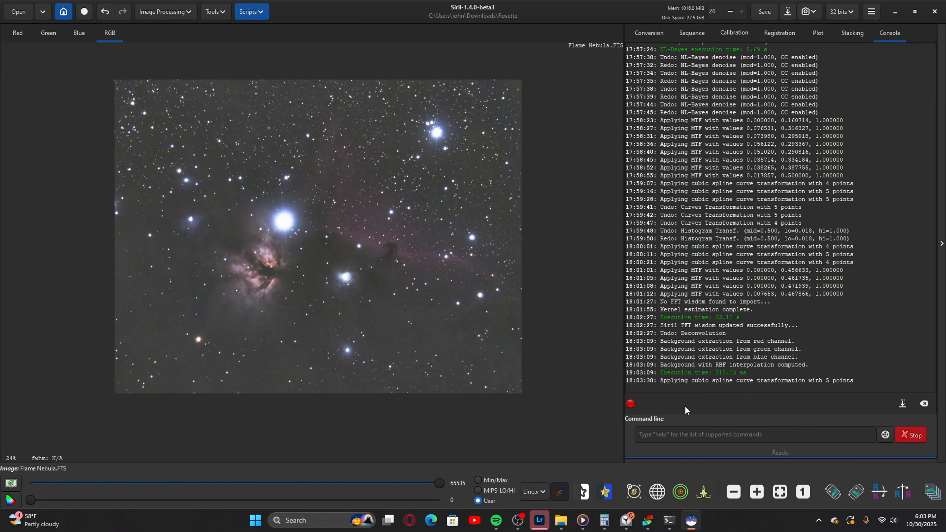
Save the processed image as the JPEG file Flame Nebula Finished.jpg in the Rosette folder
{"action": "left_click", "coordinate": [787, 12]}
{"action": "type", "text": "Finished"}
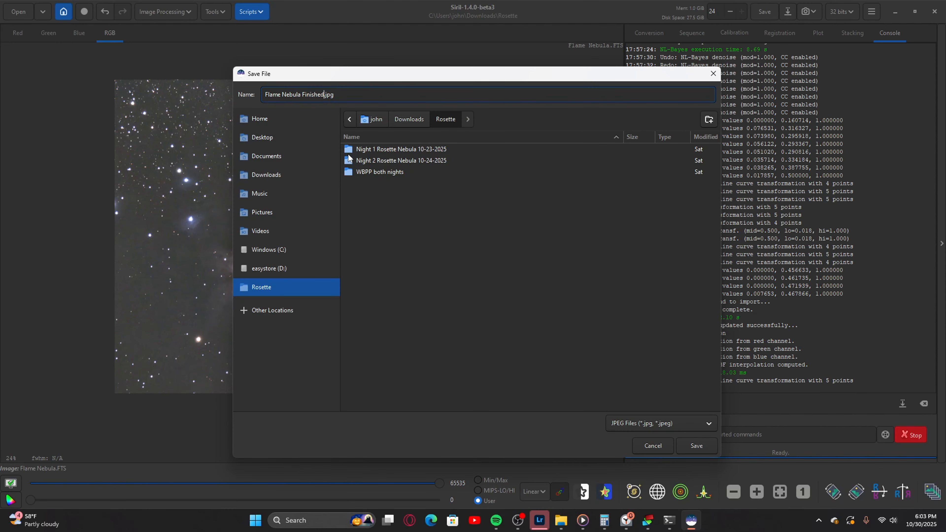
{"action": "left_click", "coordinate": [696, 446]}
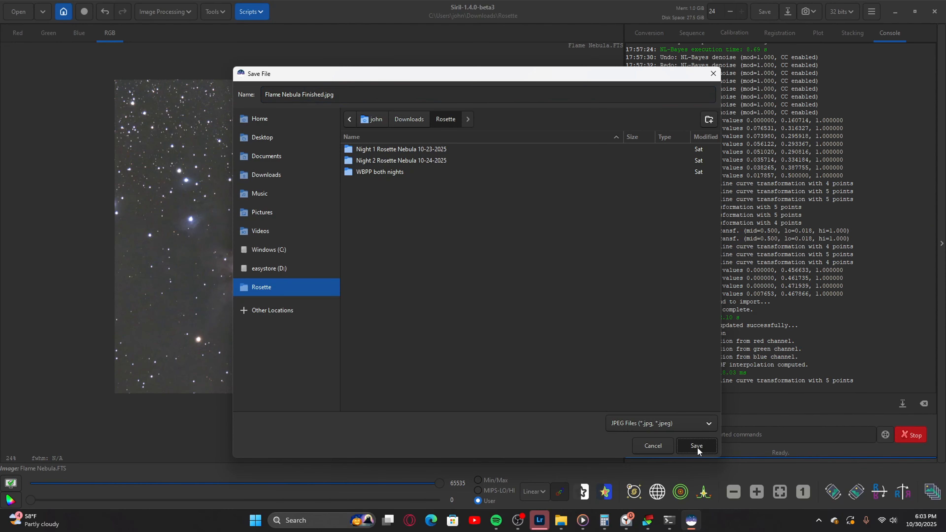
{"action": "left_click", "coordinate": [544, 348]}
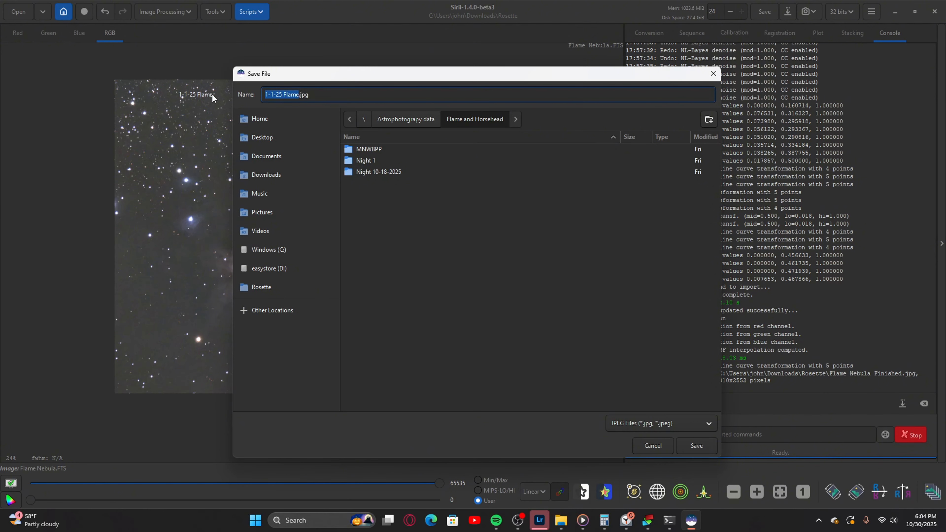
Name another export Flame nebula finished in the Flame and Horsehead folder and open the file format choices
{"action": "type", "text": "Flame nebula fin"}
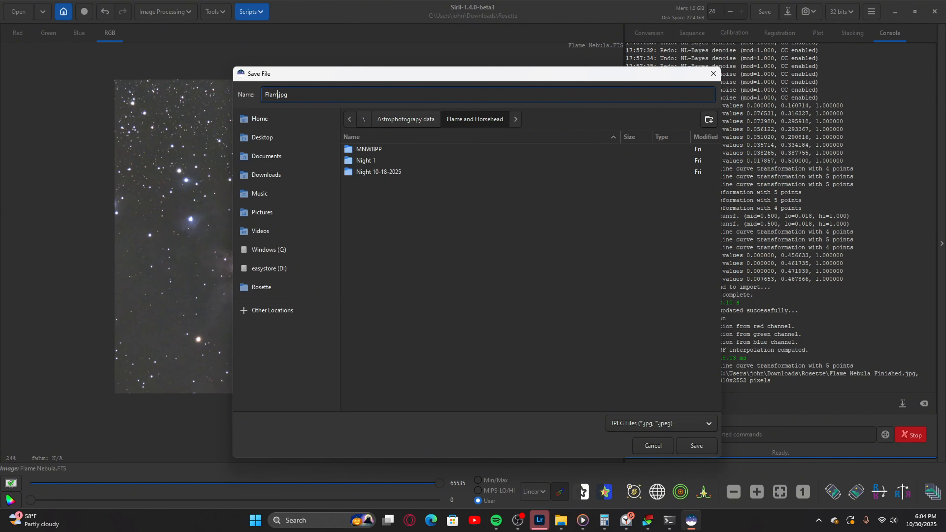
{"action": "type", "text": "ished"}
{"action": "left_click", "coordinate": [628, 426]}
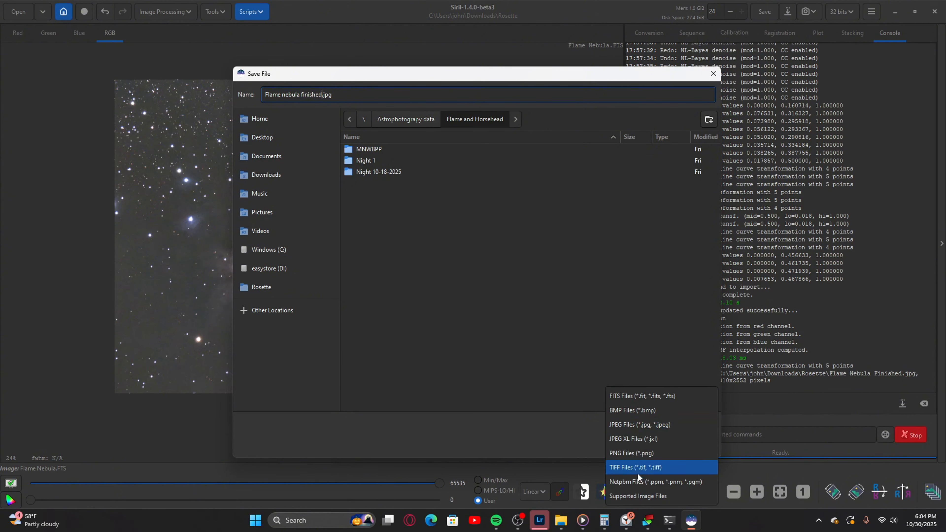